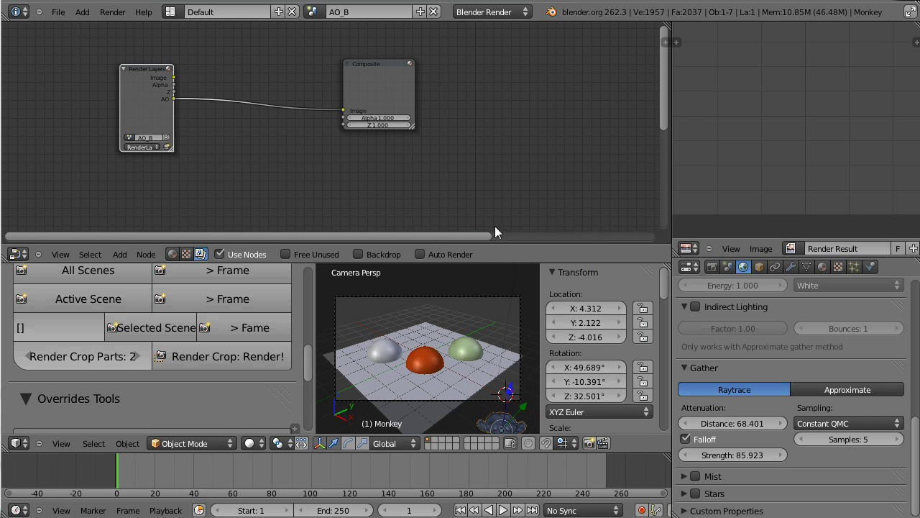
# Step: Review the node setups and renders of the MAIN ESCENE, RGB and AO_A scenes in turn
pyautogui.middleClick(456, 137)
pyautogui.moveTo(474, 76); pyautogui.dragTo(470, 120, button='middle')
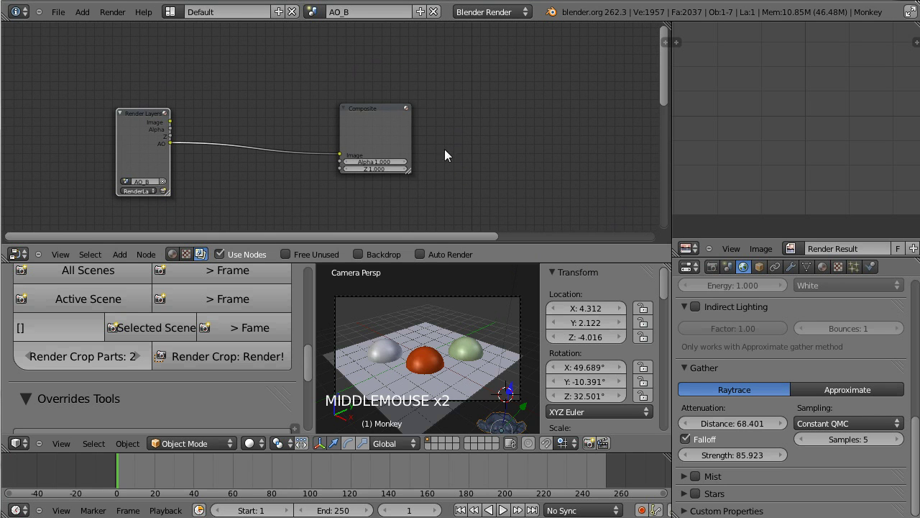
pyautogui.click(314, 11)
pyautogui.click(338, 62)
pyautogui.click(314, 11)
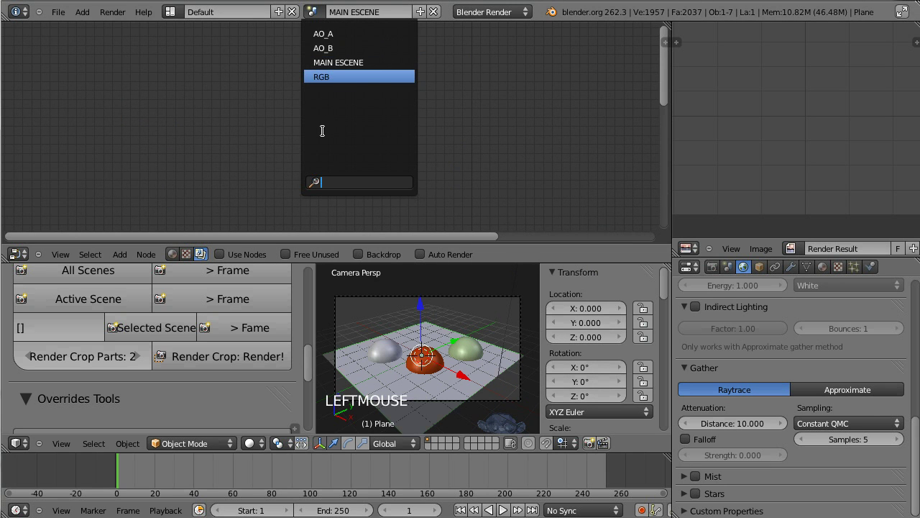
pyautogui.click(332, 77)
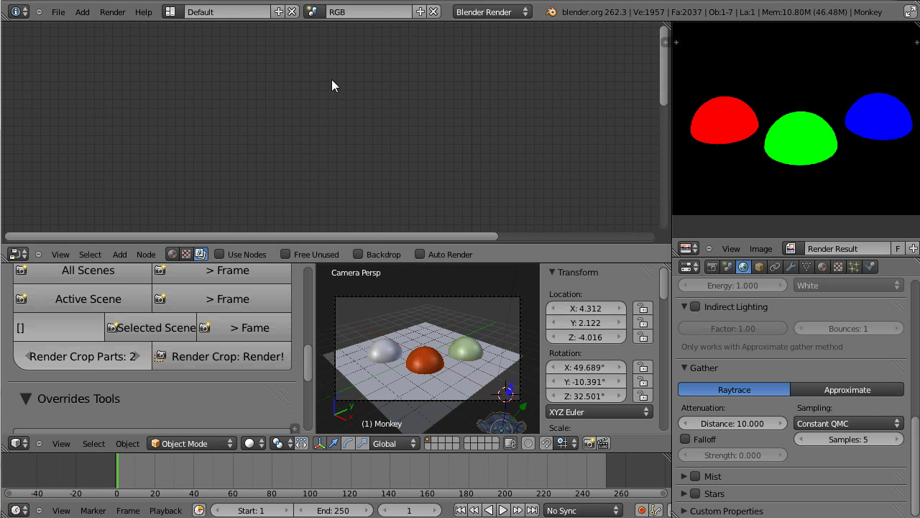
pyautogui.click(314, 11)
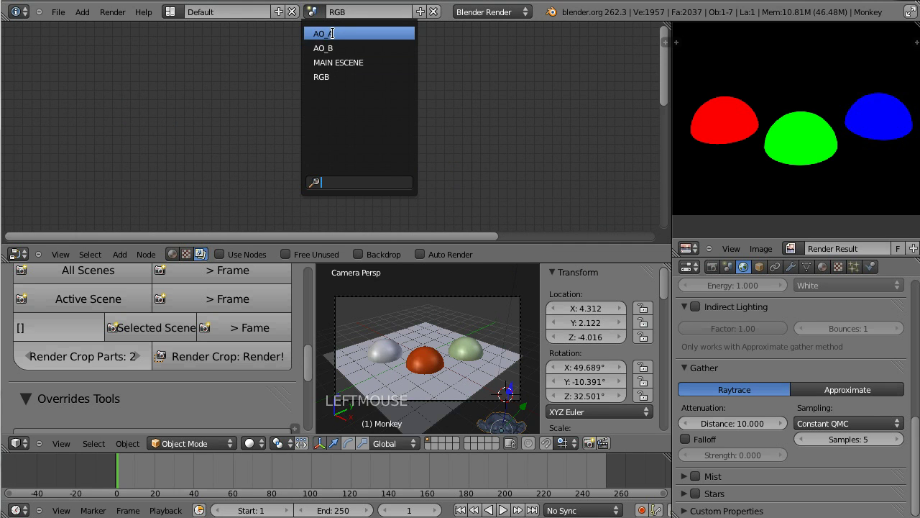
pyautogui.click(322, 34)
pyautogui.moveTo(760, 76); pyautogui.dragTo(742, 145, button='middle')
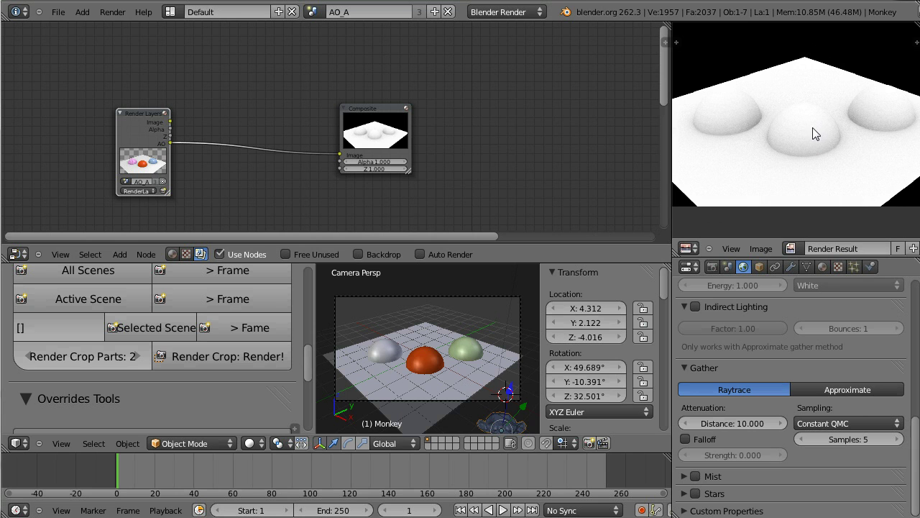
# Step: Switch to the AO_B scene and move its Composite node slightly closer to the Render Layers node
pyautogui.click(314, 12)
pyautogui.click(320, 46)
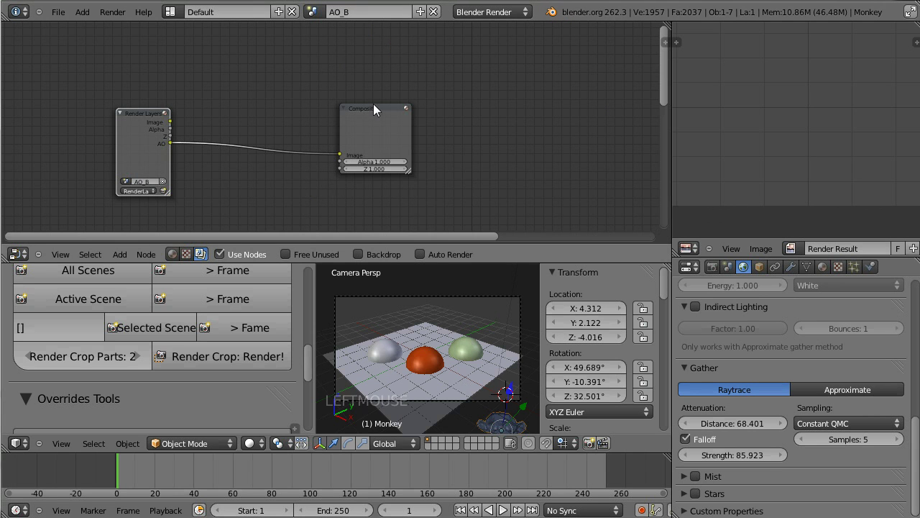
pyautogui.moveTo(369, 123); pyautogui.dragTo(353, 136)
# Step: Compare the AO_A and AO_B scenes and examine AO_B's world and ambient occlusion gather settings
pyautogui.moveTo(726, 288); pyautogui.dragTo(727, 394, button='middle')
pyautogui.click(314, 12)
pyautogui.click(320, 31)
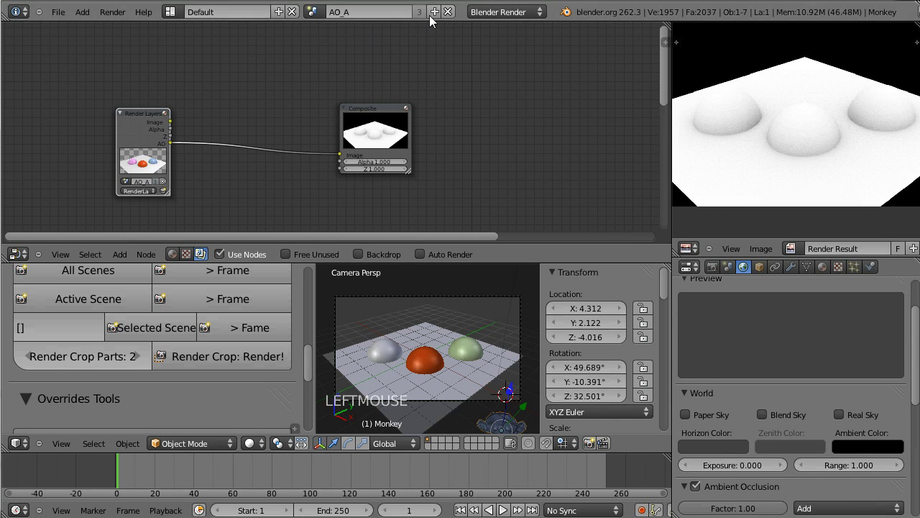
pyautogui.click(434, 11)
pyautogui.click(314, 12)
pyautogui.click(320, 45)
pyautogui.moveTo(728, 301); pyautogui.dragTo(710, 429, button='middle')
pyautogui.click(812, 311)
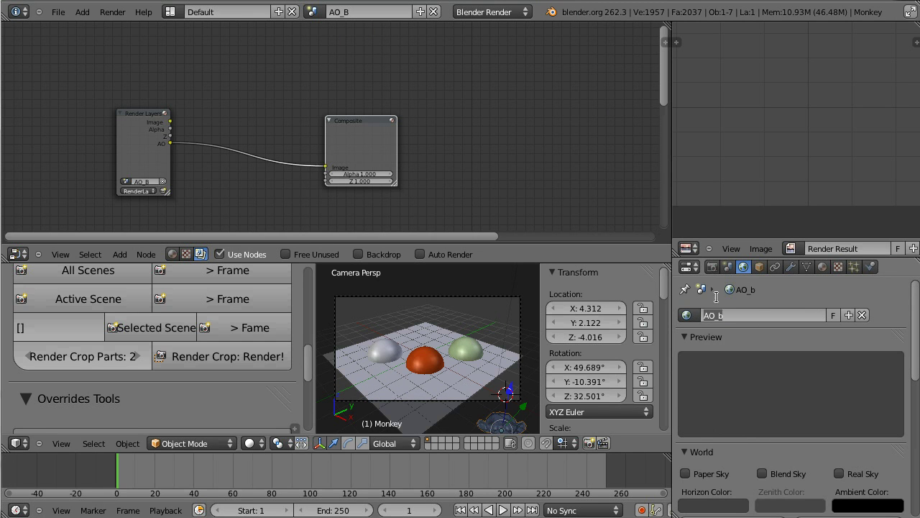
pyautogui.moveTo(751, 422); pyautogui.dragTo(759, 243, button='middle')
pyautogui.moveTo(752, 309); pyautogui.dragTo(734, 266, button='middle')
pyautogui.moveTo(737, 392); pyautogui.dragTo(734, 297, button='middle')
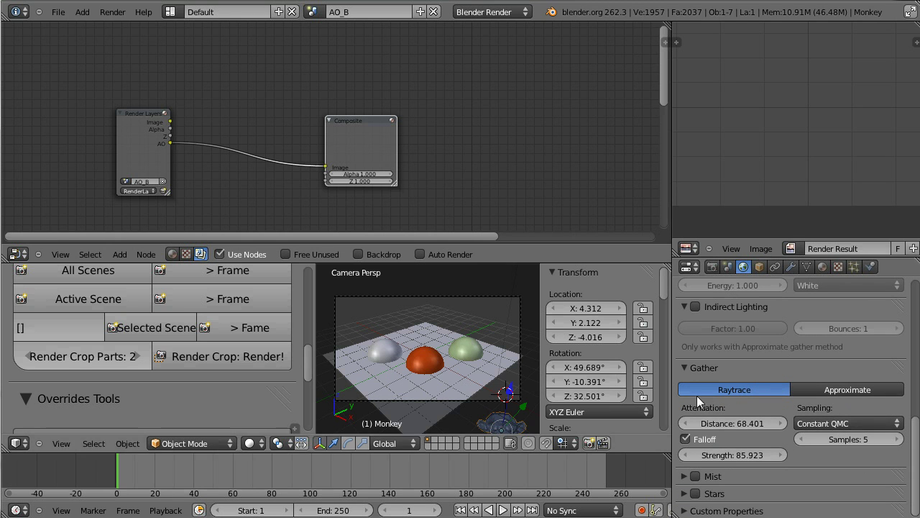
# Step: Try an attenuation distance of about 30.08 and a falloff strength of 1 for AO_B, rendering the active scene's frame
pyautogui.moveTo(725, 425); pyautogui.dragTo(730, 424)
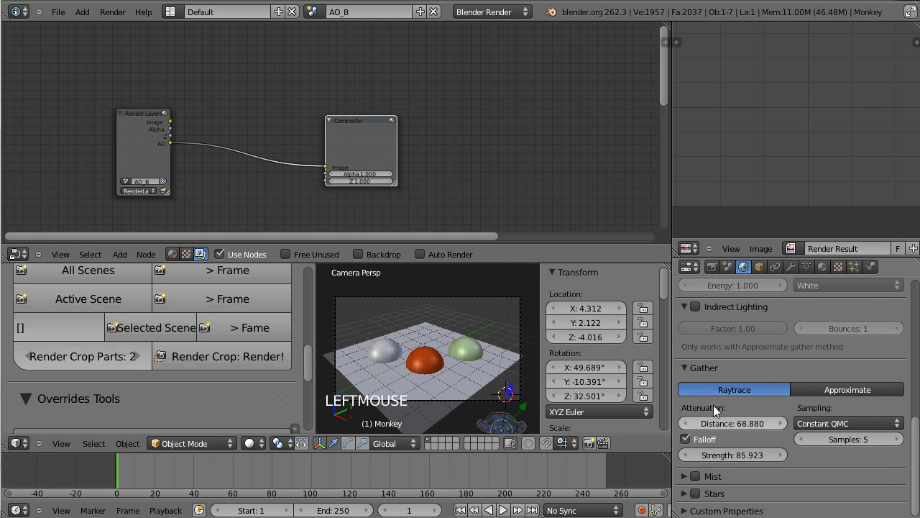
pyautogui.click(247, 298)
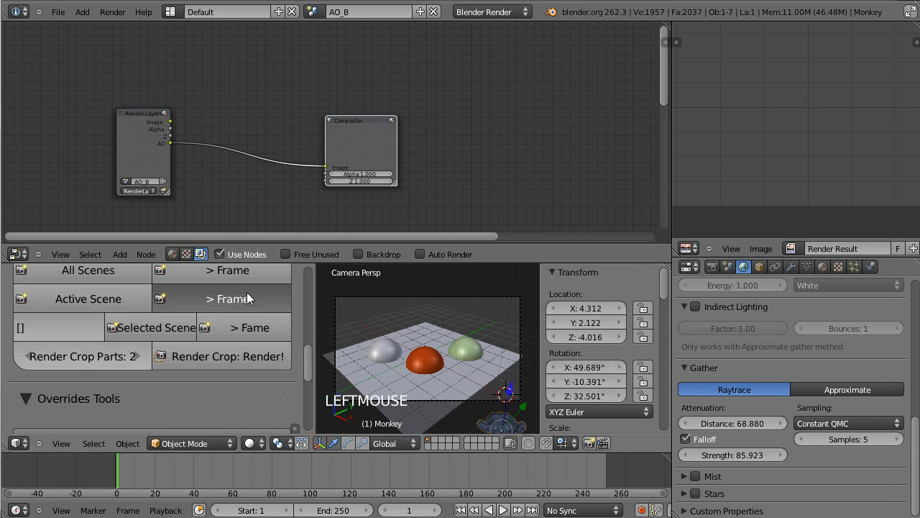
pyautogui.moveTo(733, 429); pyautogui.dragTo(635, 455)
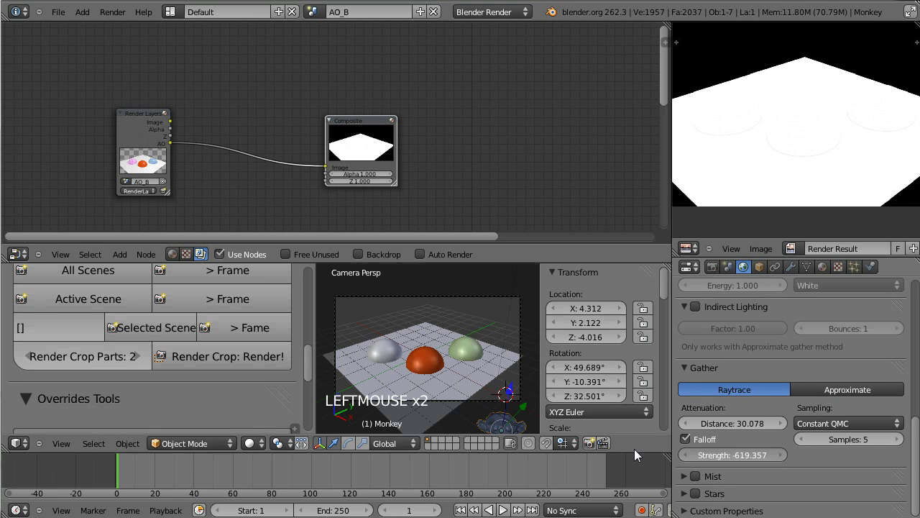
pyautogui.click(698, 457)
pyautogui.press('Return')
pyautogui.click(726, 454)
pyautogui.write('1')
pyautogui.press('Return')
pyautogui.click(222, 305)
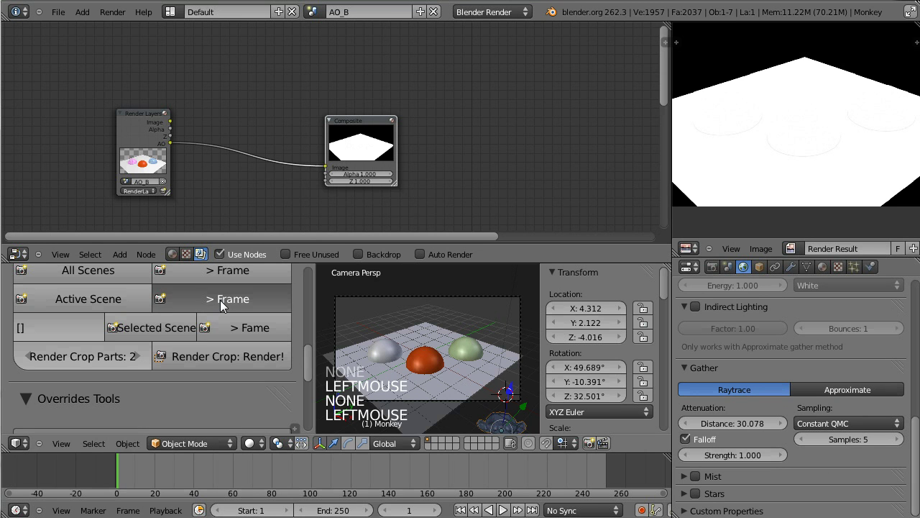
# Step: After checking AO_A, set AO_B's attenuation distance to 2.640 and falloff strength to 3.320, and render its frame
pyautogui.click(311, 12)
pyautogui.click(319, 34)
pyautogui.click(311, 13)
pyautogui.click(317, 48)
pyautogui.moveTo(750, 460); pyautogui.dragTo(754, 460)
pyautogui.moveTo(750, 424); pyautogui.dragTo(731, 426)
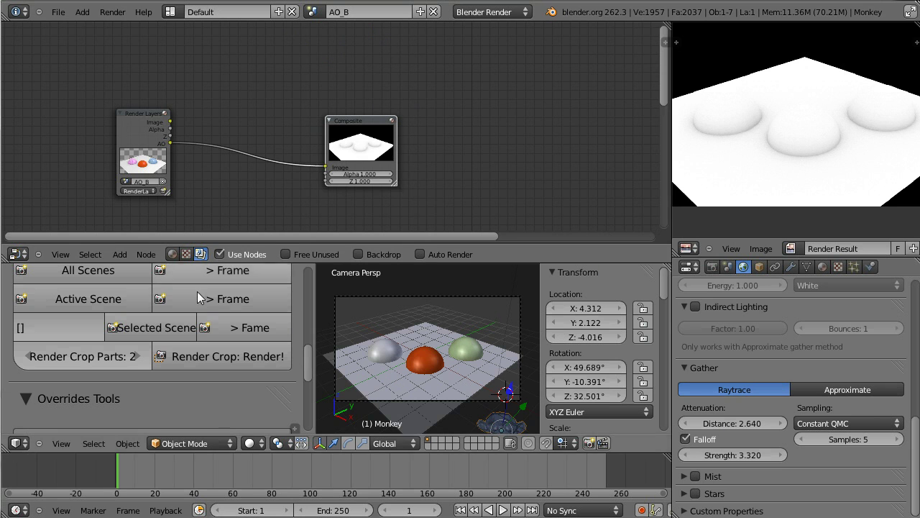
pyautogui.click(219, 300)
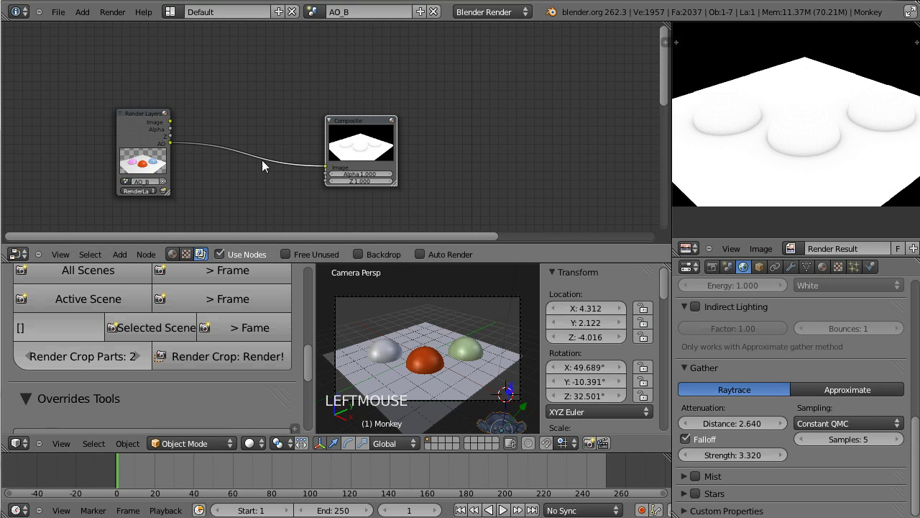
# Step: Compare the ambient occlusion renders of the AO_A and AO_B scenes by switching between them
pyautogui.click(314, 12)
pyautogui.click(322, 33)
pyautogui.moveTo(321, 13); pyautogui.dragTo(318, 48)
pyautogui.click(314, 14)
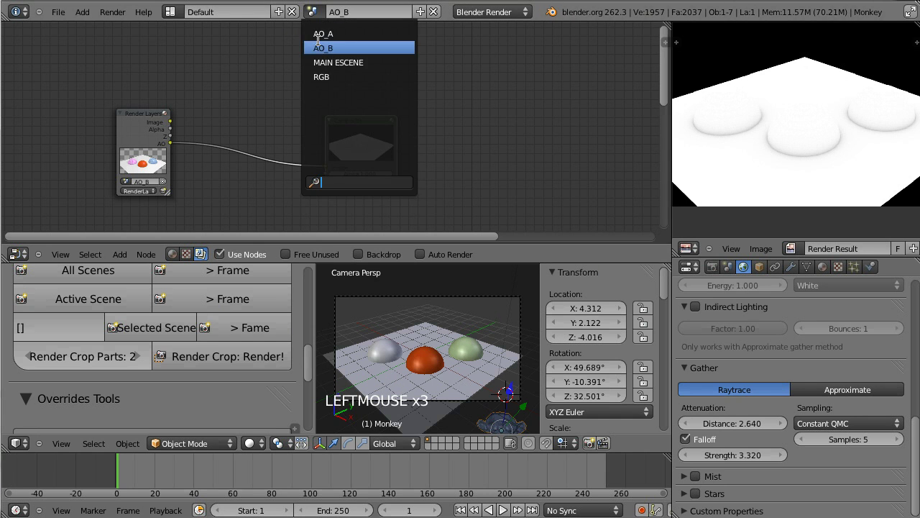
pyautogui.moveTo(314, 12); pyautogui.dragTo(318, 33)
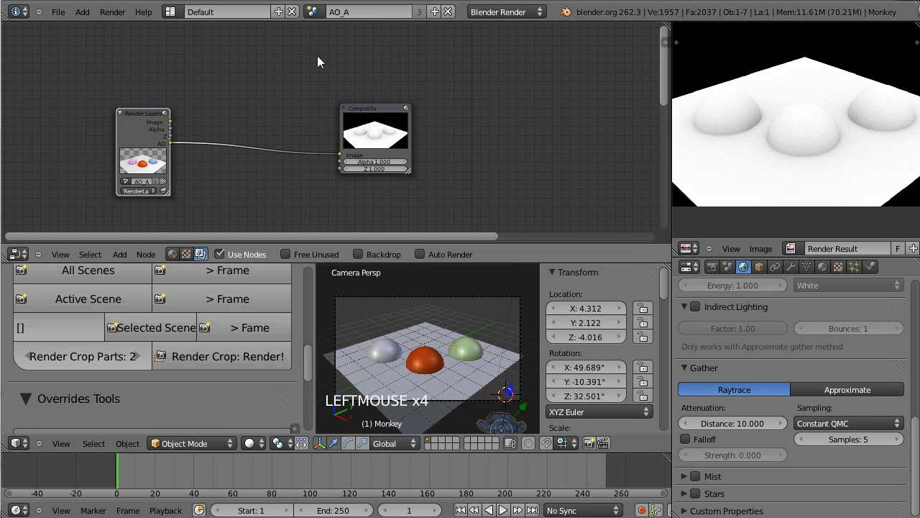
# Step: Create a new scene from MAIN ESCENE with linked objects and name it REFLECTIONS
pyautogui.click(315, 13)
pyautogui.click(333, 61)
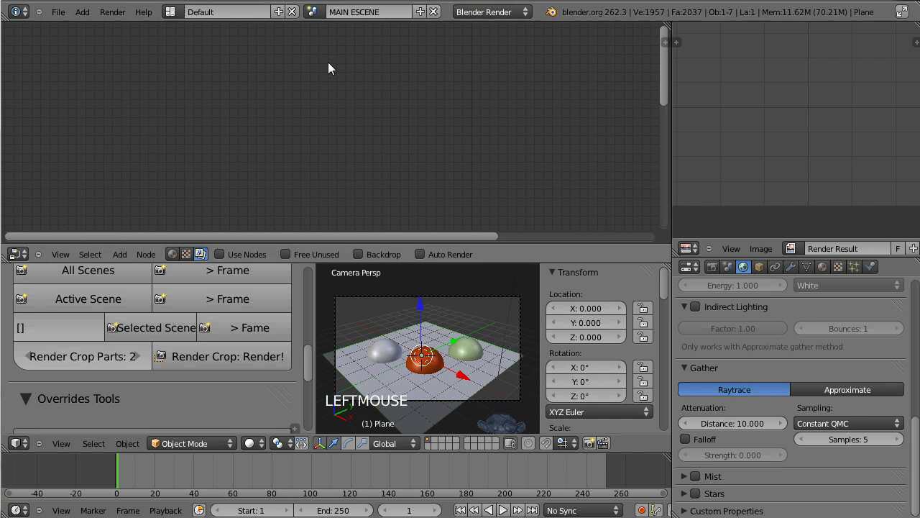
pyautogui.moveTo(428, 353)
pyautogui.mouseDown(button='middle')
pyautogui.moveTo(498, 371)
pyautogui.moveTo(503, 344)
pyautogui.moveTo(419, 347)
pyautogui.moveTo(431, 338)
pyautogui.mouseUp(button='middle')
pyautogui.keyDown('shift'); pyautogui.moveTo(432, 338); pyautogui.dragTo(456, 317, button='middle'); pyautogui.keyUp('shift')
pyautogui.keyDown('ctrl'); pyautogui.moveTo(457, 317); pyautogui.dragTo(432, 293, button='middle'); pyautogui.keyUp('ctrl')
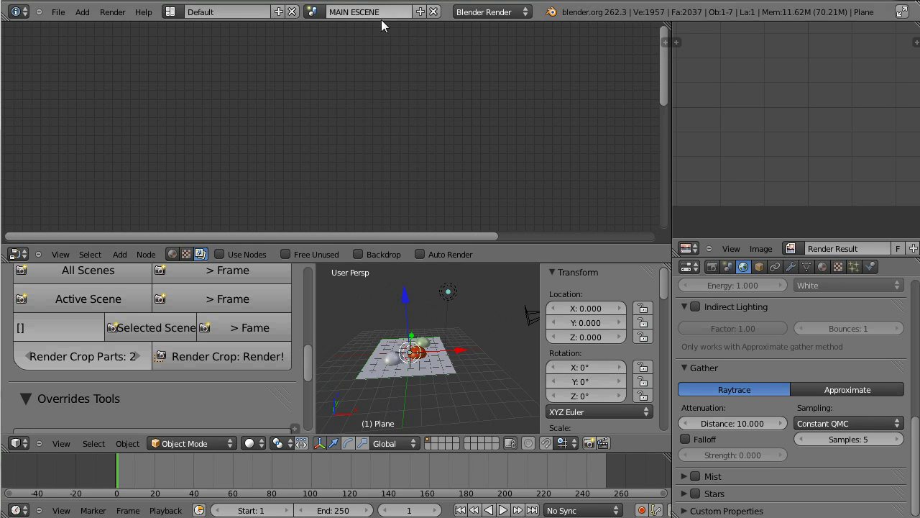
pyautogui.moveTo(433, 281); pyautogui.dragTo(393, 302, button='middle')
pyautogui.click(420, 12)
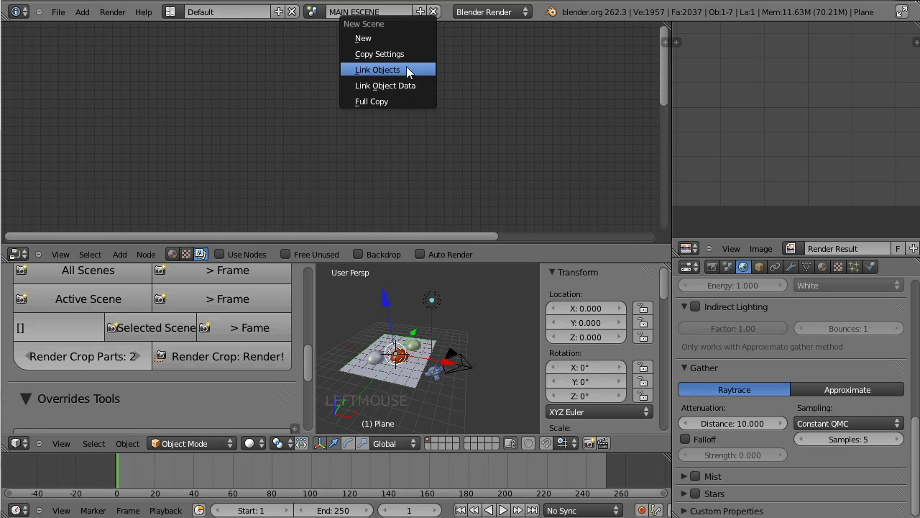
pyautogui.click(407, 69)
pyautogui.click(392, 12)
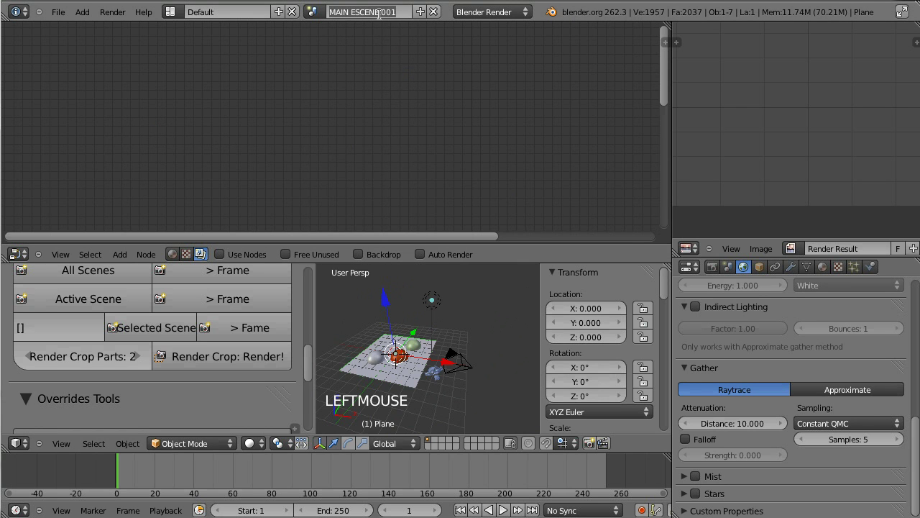
pyautogui.write('REFLECTIONS')
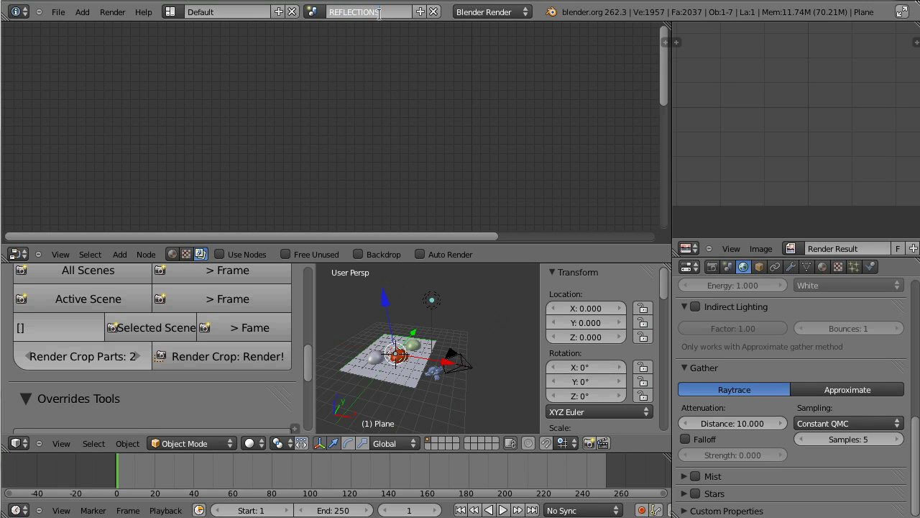
# Step: Enlarge the 3D view area and delete the lamp from the REFLECTIONS scene
pyautogui.click(472, 256)
pyautogui.moveTo(479, 262); pyautogui.dragTo(497, 63)
pyautogui.moveTo(439, 249); pyautogui.dragTo(468, 223, button='middle')
pyautogui.keyDown('shift'); pyautogui.moveTo(467, 223); pyautogui.dragTo(489, 189, button='middle'); pyautogui.keyUp('shift')
pyautogui.rightClick(479, 195)
pyautogui.press('x')
pyautogui.click(458, 200)
# Step: Add a plane, scale it to about 2.93 in X and 4.10 in Y, and clear its location to the origin
pyautogui.moveTo(489, 188); pyautogui.dragTo(438, 320, button='middle')
pyautogui.click(400, 308)
pyautogui.hotkey('shift', 'a')
pyautogui.moveTo(400, 308)
pyautogui.click(440, 309)
pyautogui.press('s')
pyautogui.press('s')
pyautogui.click(514, 115)
pyautogui.moveTo(515, 110); pyautogui.dragTo(497, 198, button='middle')
pyautogui.keyDown('shift'); pyautogui.moveTo(498, 197); pyautogui.dragTo(475, 216, button='middle'); pyautogui.keyUp('shift')
pyautogui.hotkey('alt', 'g')
pyautogui.keyDown('ctrl'); pyautogui.moveTo(474, 216); pyautogui.dragTo(497, 237, button='middle'); pyautogui.keyUp('ctrl')
pyautogui.click(509, 240)
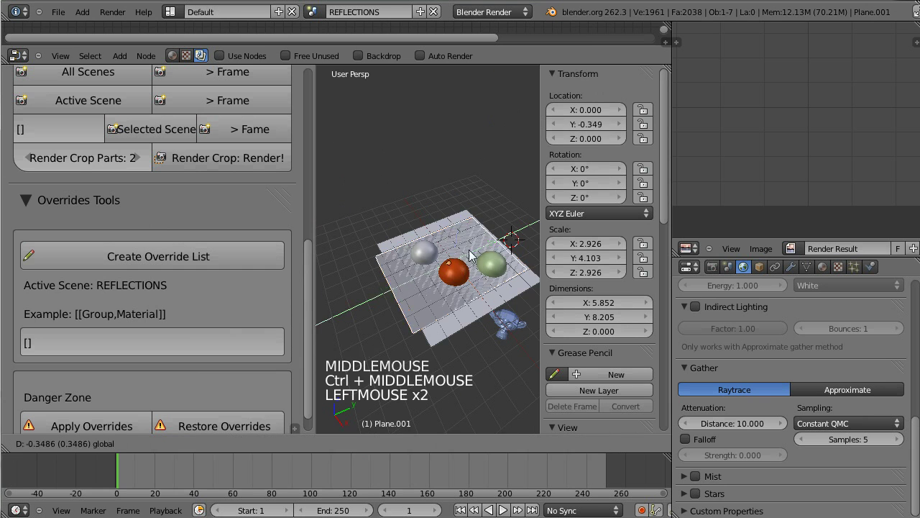
# Step: Move the plane along Y to about -9.71 and narrow it to an X scale of about 1.58
pyautogui.moveTo(481, 241); pyautogui.dragTo(374, 287)
pyautogui.keyDown('ctrl'); pyautogui.moveTo(374, 288); pyautogui.dragTo(402, 259, button='middle'); pyautogui.keyUp('ctrl')
pyautogui.keyDown('shift'); pyautogui.moveTo(403, 259); pyautogui.dragTo(467, 245, button='middle'); pyautogui.keyUp('shift')
pyautogui.keyDown('shift'); pyautogui.moveTo(467, 244); pyautogui.dragTo(451, 151, button='middle'); pyautogui.keyUp('shift')
pyautogui.press('s')
pyautogui.press('x')
pyautogui.click(432, 247)
# Step: Rotate the plane about X to about 50.65° and raise it to a Z location of about 7.29
pyautogui.press('r')
pyautogui.press('x')
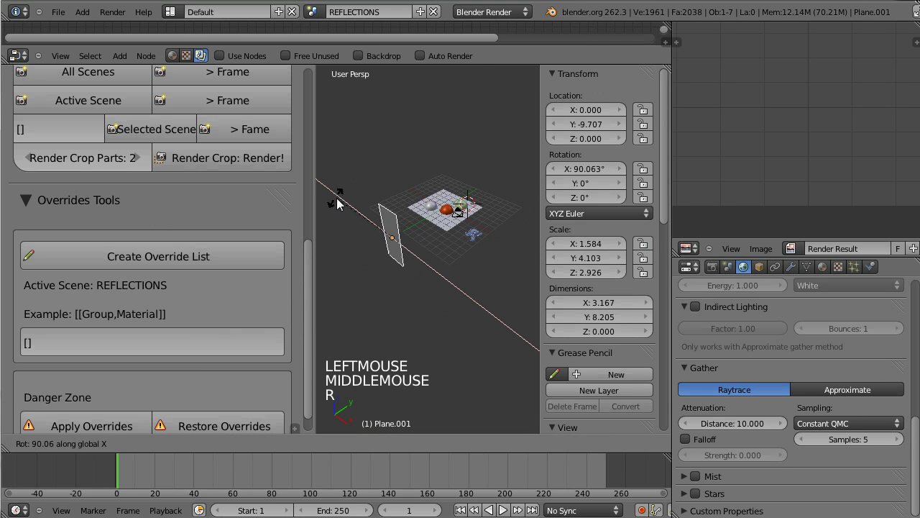
pyautogui.click(348, 183)
pyautogui.moveTo(382, 181); pyautogui.dragTo(382, 115)
pyautogui.keyDown('ctrl'); pyautogui.moveTo(382, 115); pyautogui.dragTo(397, 172, button='middle'); pyautogui.keyUp('ctrl')
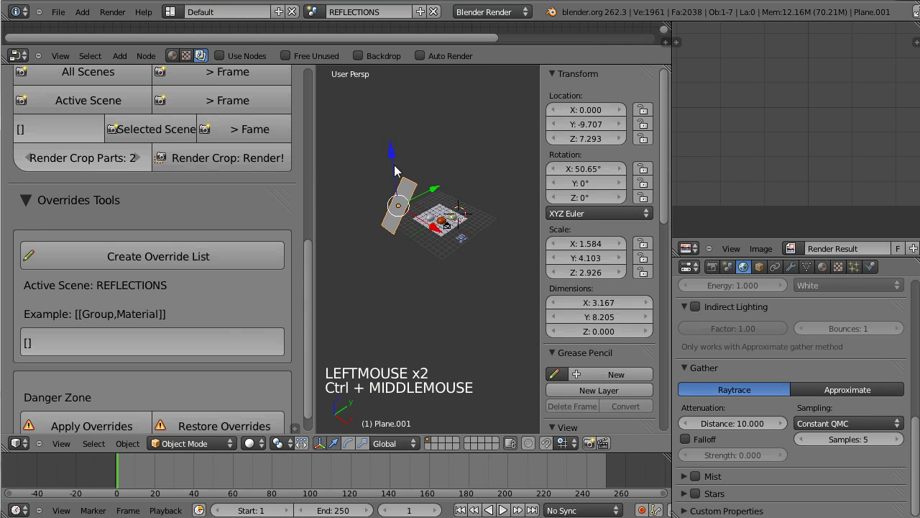
# Step: Lengthen the plane to about 12.34 in Y by moving its upper edge outward in Edit Mode
pyautogui.press('Tab')
pyautogui.rightClick(406, 179)
pyautogui.keyDown('shift'); pyautogui.moveTo(415, 188); pyautogui.dragTo(411, 119, button='right'); pyautogui.keyUp('shift')
pyautogui.click(410, 120)
pyautogui.click(434, 142)
pyautogui.press('Tab')
# Step: Duplicate the reflector plane and move the copy to about X 9.57, Y 2.83, Z 9.14
pyautogui.moveTo(434, 142); pyautogui.dragTo(446, 206, button='middle')
pyautogui.hotkey('shift', 'd')
pyautogui.click(493, 178)
pyautogui.press('g')
pyautogui.click(495, 196)
# Step: Rotate the copied plane to lean toward the hemispheres and adjust its position opposite the first plane
pyautogui.press('r')
pyautogui.press('r')
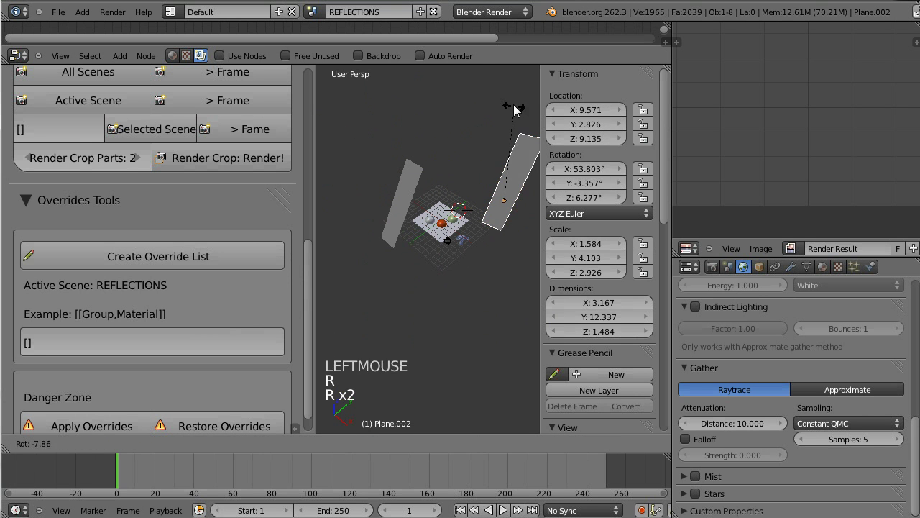
pyautogui.click(467, 194)
pyautogui.moveTo(468, 194); pyautogui.dragTo(434, 196, button='middle')
pyautogui.moveTo(536, 228); pyautogui.dragTo(468, 218)
pyautogui.keyDown('shift'); pyautogui.moveTo(468, 218); pyautogui.dragTo(461, 180, button='middle'); pyautogui.keyUp('shift')
pyautogui.moveTo(460, 180); pyautogui.dragTo(475, 210, button='middle')
pyautogui.moveTo(474, 210); pyautogui.dragTo(484, 209)
pyautogui.moveTo(483, 208); pyautogui.dragTo(485, 211, button='middle')
# Step: Duplicate the second plane, place the copy overhead at about X 0.62, Y 0.54, Z 18.91, and rotate it nearly flat
pyautogui.hotkey('shift', 'd')
pyautogui.click(465, 95)
pyautogui.press('r')
pyautogui.click(439, 184)
pyautogui.moveTo(439, 184); pyautogui.dragTo(439, 185, button='middle')
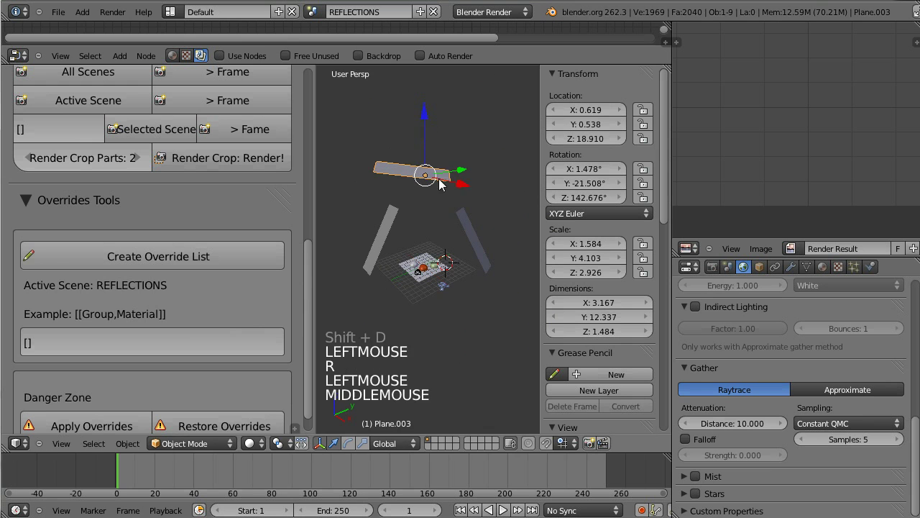
# Step: Reposition and tilt the overhead plane at about X 3.12, Y 1.85, Z 17.74, enlarging it to a scale of about 2.68 by 6.94
pyautogui.press('g')
pyautogui.click(503, 188)
pyautogui.press('r')
pyautogui.click(485, 141)
pyautogui.moveTo(485, 141); pyautogui.dragTo(531, 157, button='middle')
pyautogui.press('g')
pyautogui.click(492, 231)
pyautogui.press('s')
pyautogui.press('s')
pyautogui.click(484, 187)
pyautogui.moveTo(487, 187); pyautogui.dragTo(468, 218, button='middle')
# Step: Select the two side reflector planes and open the material settings
pyautogui.rightClick(471, 223)
pyautogui.keyDown('shift'); pyautogui.rightClick(406, 235); pyautogui.keyUp('shift')
pyautogui.keyDown('shift'); pyautogui.rightClick(406, 235); pyautogui.keyUp('shift')
pyautogui.click(821, 266)
pyautogui.moveTo(460, 288); pyautogui.dragTo(475, 237, button='middle')
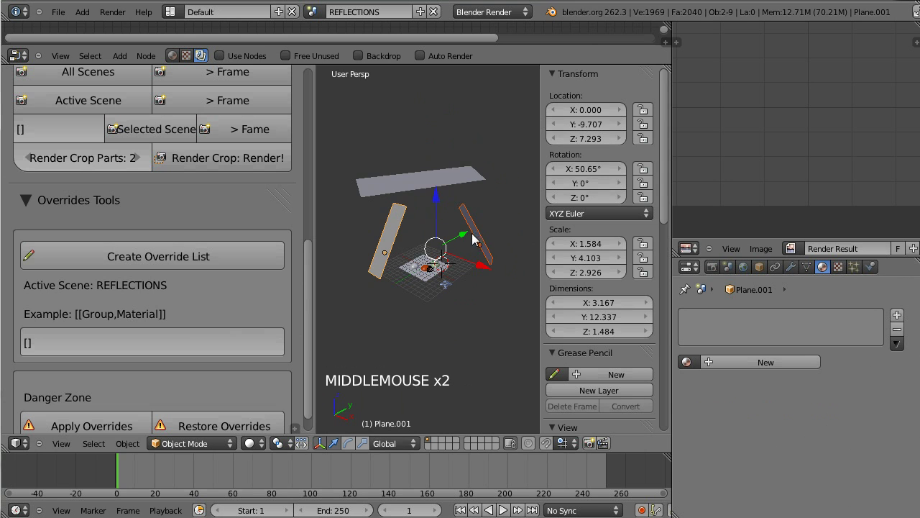
pyautogui.keyDown('ctrl'); pyautogui.moveTo(460, 269); pyautogui.dragTo(482, 299, button='middle'); pyautogui.keyUp('ctrl')
pyautogui.moveTo(481, 299); pyautogui.dragTo(467, 284, button='middle')
# Step: Select the two side planes again and add the overhead plane to the selection
pyautogui.moveTo(515, 174); pyautogui.dragTo(460, 216, button='middle')
pyautogui.rightClick(459, 170)
pyautogui.moveTo(461, 215); pyautogui.dragTo(459, 263, button='middle')
pyautogui.rightClick(473, 246)
pyautogui.keyDown('shift'); pyautogui.rightClick(358, 254); pyautogui.keyUp('shift')
pyautogui.keyDown('shift'); pyautogui.rightClick(374, 266); pyautogui.keyUp('shift')
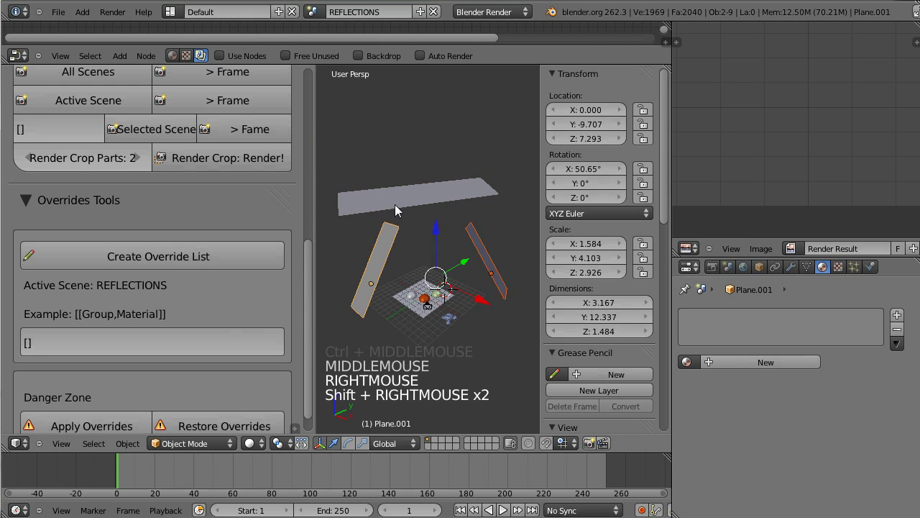
pyautogui.keyDown('shift'); pyautogui.rightClick(405, 207); pyautogui.keyUp('shift')
pyautogui.moveTo(454, 230); pyautogui.dragTo(454, 248, button='middle')
# Step: Select only the overhead plane and rotate it to align better above the hemispheres
pyautogui.rightClick(459, 205)
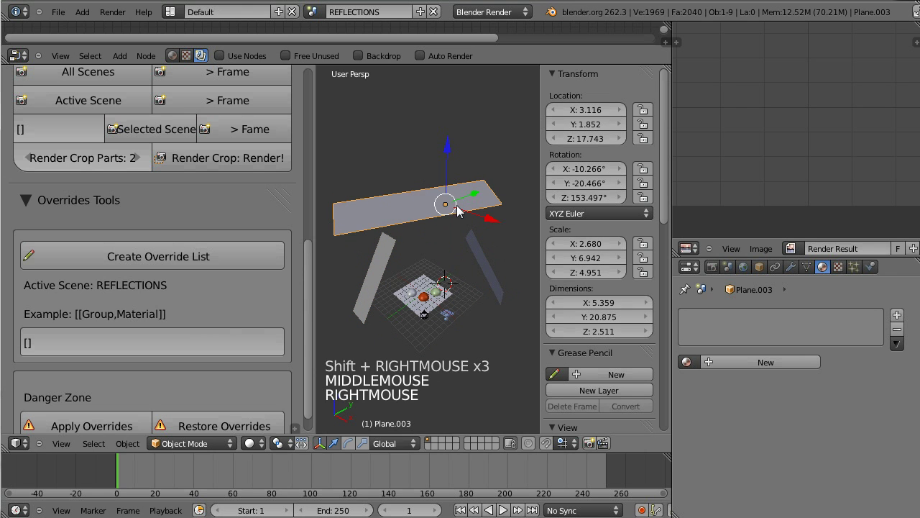
pyautogui.press('r')
pyautogui.press('r')
pyautogui.click(488, 207)
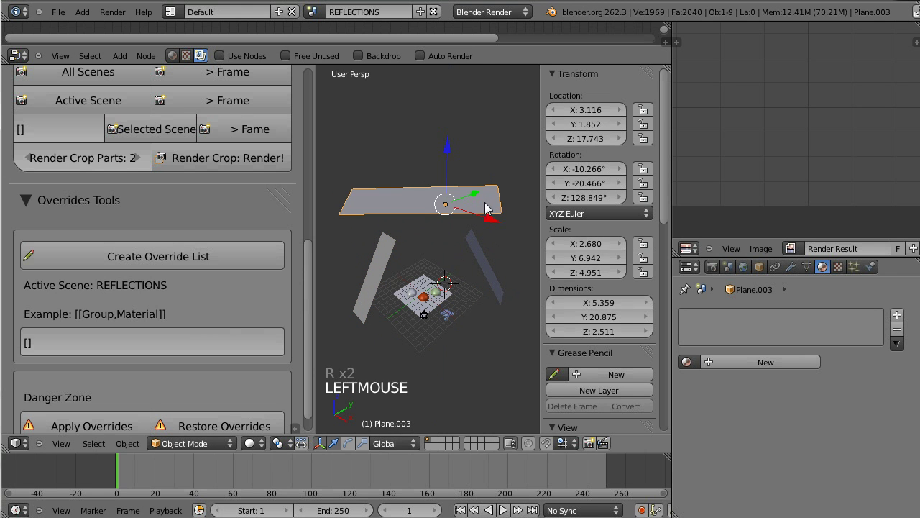
pyautogui.press('r')
pyautogui.click(482, 213)
# Step: Reset the overhead plane's origin, and refine its rotation and position above the scene
pyautogui.keyDown('shift'); pyautogui.moveTo(482, 213); pyautogui.dragTo(461, 259, button='middle'); pyautogui.keyUp('shift')
pyautogui.hotkey('ctrl', 'alt', 'shift', 'c')
pyautogui.click(464, 215)
pyautogui.press('r')
pyautogui.click(502, 211)
pyautogui.press('g')
pyautogui.click(488, 219)
pyautogui.press('g')
pyautogui.click(519, 173)
pyautogui.press('r')
pyautogui.click(509, 189)
# Step: Select the monkey head and add a new material named FULLREF in an extra material slot
pyautogui.moveTo(460, 259); pyautogui.dragTo(440, 272, button='middle')
pyautogui.moveTo(441, 272); pyautogui.dragTo(432, 274, button='middle')
pyautogui.rightClick(451, 312)
pyautogui.moveTo(451, 312)
pyautogui.mouseDown(button='middle')
pyautogui.moveTo(460, 308)
pyautogui.moveTo(460, 324)
pyautogui.mouseUp(button='middle')
pyautogui.moveTo(819, 375); pyautogui.dragTo(874, 349, button='middle')
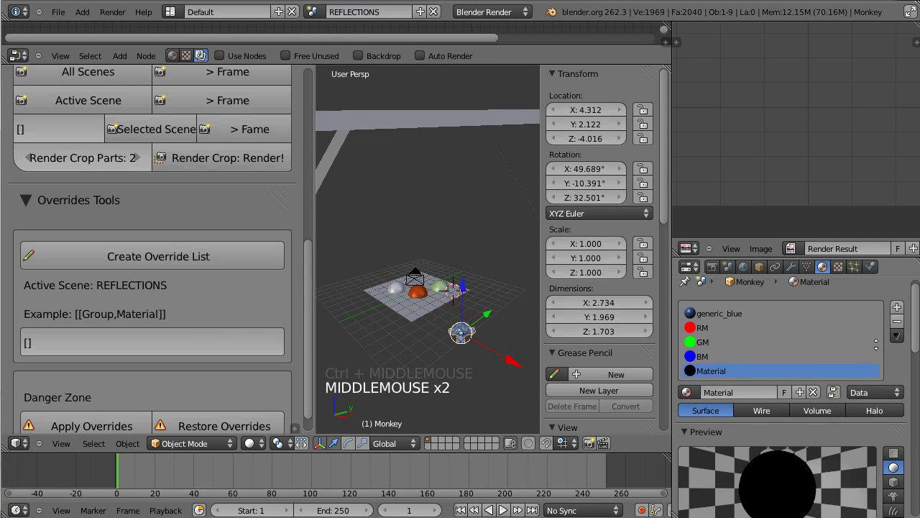
pyautogui.click(896, 296)
pyautogui.click(744, 381)
pyautogui.click(743, 371)
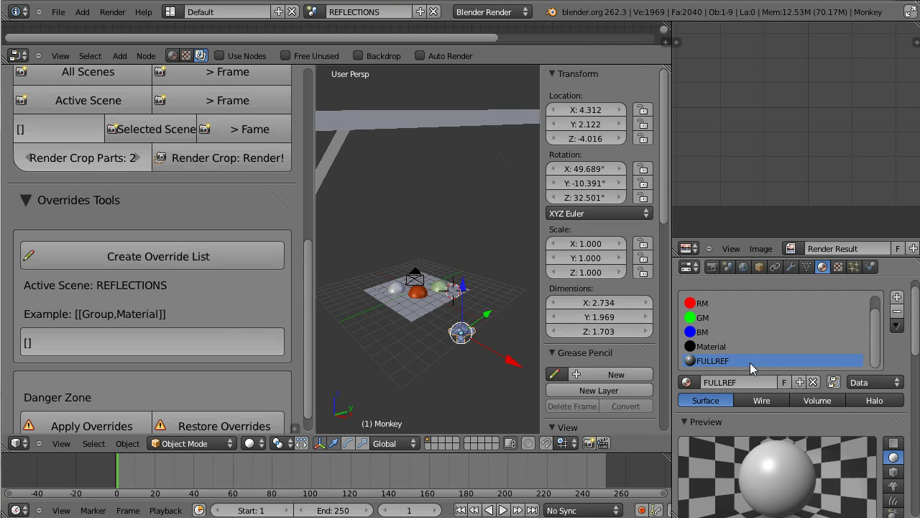
# Step: Raise the FULLREF material's diffuse intensity and set its specular intensity to 0
pyautogui.moveTo(750, 363); pyautogui.dragTo(783, 326, button='middle')
pyautogui.moveTo(757, 420); pyautogui.dragTo(809, 426)
pyautogui.moveTo(759, 484); pyautogui.dragTo(574, 458)
pyautogui.moveTo(735, 443); pyautogui.dragTo(728, 241, button='middle')
pyautogui.click(750, 401)
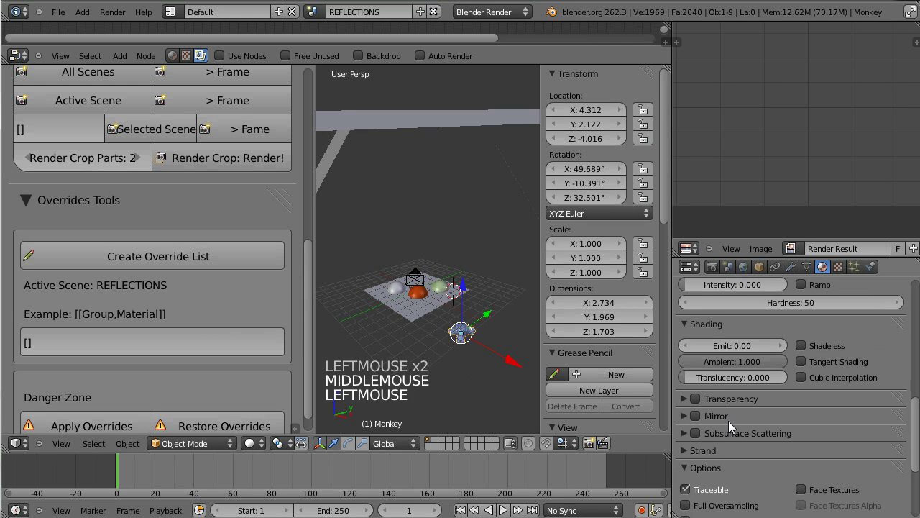
# Step: Enable Mirror on the FULLREF material and raise its reflectivity
pyautogui.click(695, 416)
pyautogui.click(687, 422)
pyautogui.moveTo(714, 437); pyautogui.dragTo(831, 438)
# Step: Add another material slot to the monkey head with a new white material and make it shadeless
pyautogui.moveTo(784, 296); pyautogui.dragTo(766, 442, button='middle')
pyautogui.moveTo(745, 325); pyautogui.dragTo(737, 462, button='middle')
pyautogui.moveTo(468, 310); pyautogui.dragTo(446, 205, button='middle')
pyautogui.moveTo(733, 340); pyautogui.dragTo(758, 280, button='middle')
pyautogui.click(896, 314)
pyautogui.click(739, 400)
pyautogui.moveTo(745, 360); pyautogui.dragTo(737, 385, button='middle')
pyautogui.moveTo(768, 481)
pyautogui.mouseDown(button='middle')
pyautogui.moveTo(773, 338)
pyautogui.moveTo(759, 397)
pyautogui.mouseUp(button='middle')
pyautogui.click(803, 421)
pyautogui.moveTo(755, 289); pyautogui.dragTo(756, 409, button='middle')
# Step: Rename the shadeless material as REFPLANES_100P
pyautogui.click(751, 307)
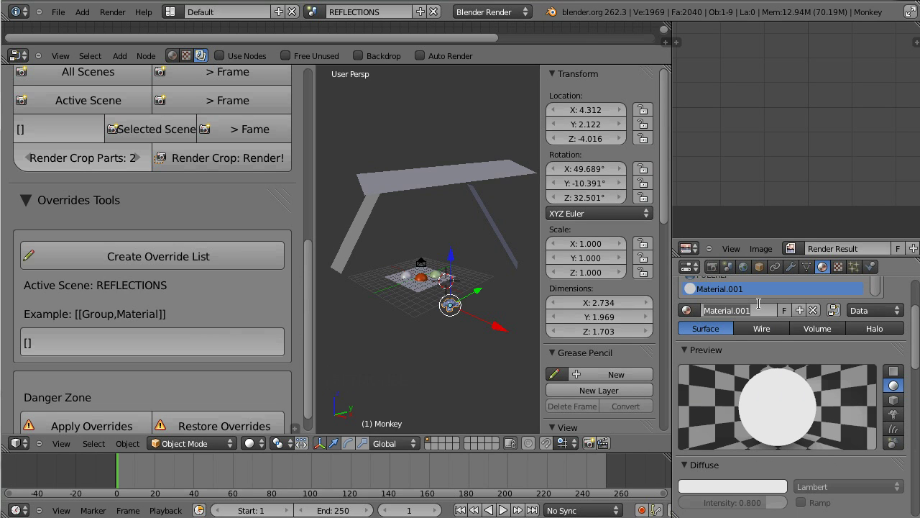
pyautogui.write('r')
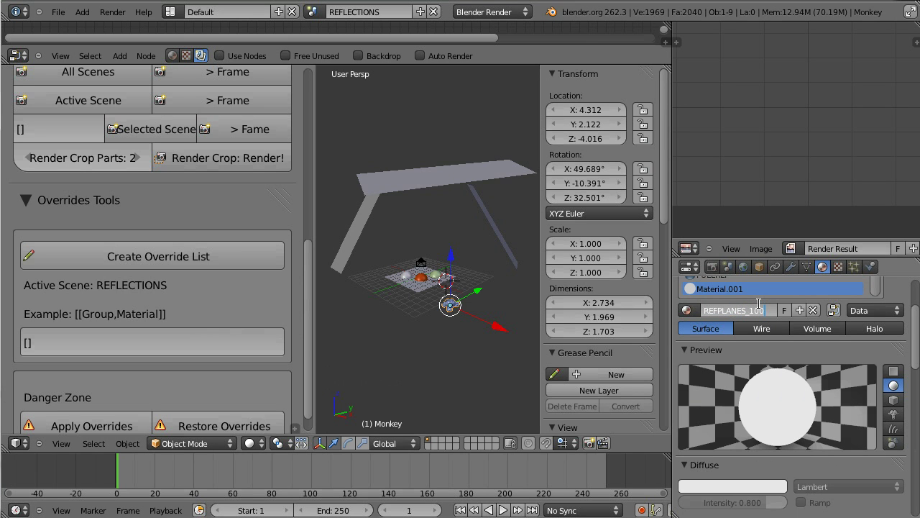
pyautogui.press('Return')
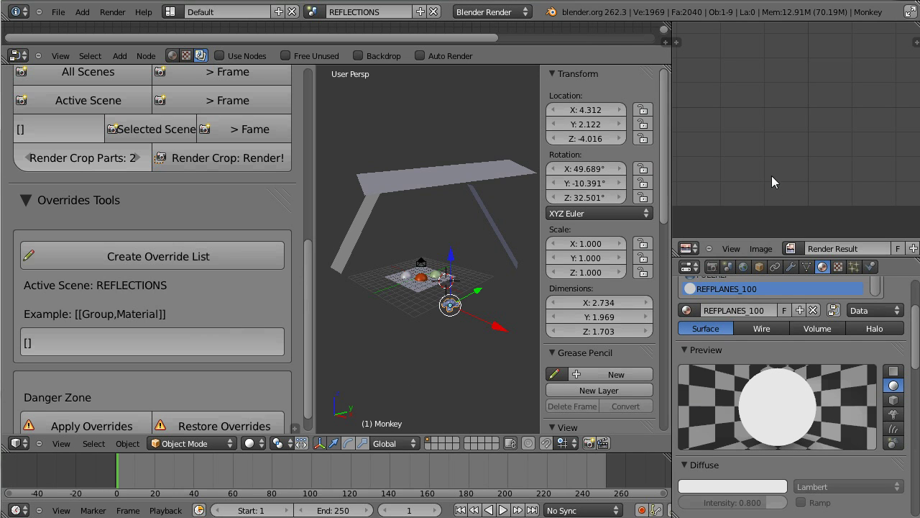
pyautogui.click(773, 309)
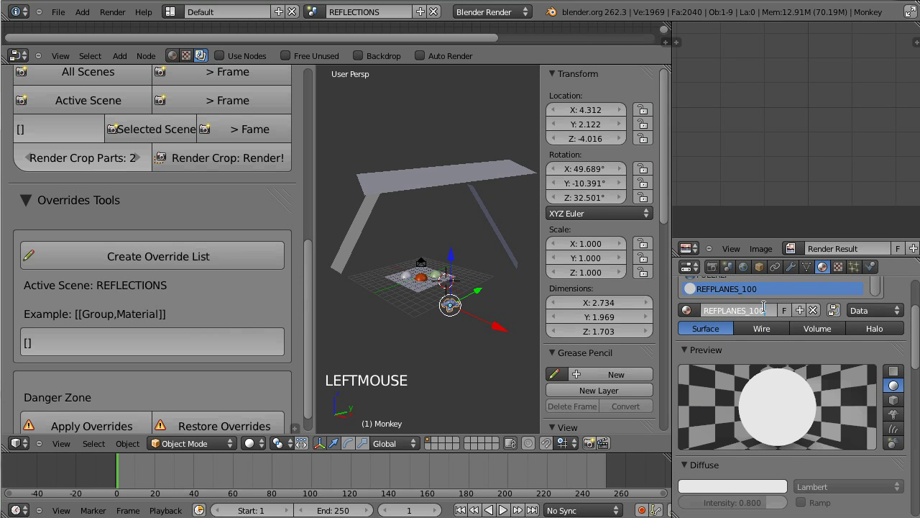
pyautogui.write('P')
pyautogui.press('Return')
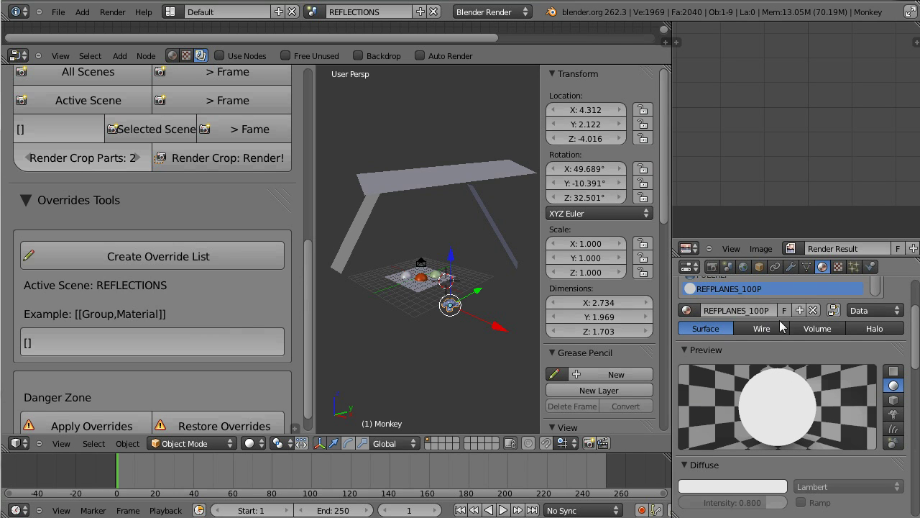
# Step: Add another material slot to the monkey head and fill it with a single-user copy of REFPLANES_100P
pyautogui.moveTo(843, 297); pyautogui.dragTo(843, 366, button='middle')
pyautogui.click(897, 309)
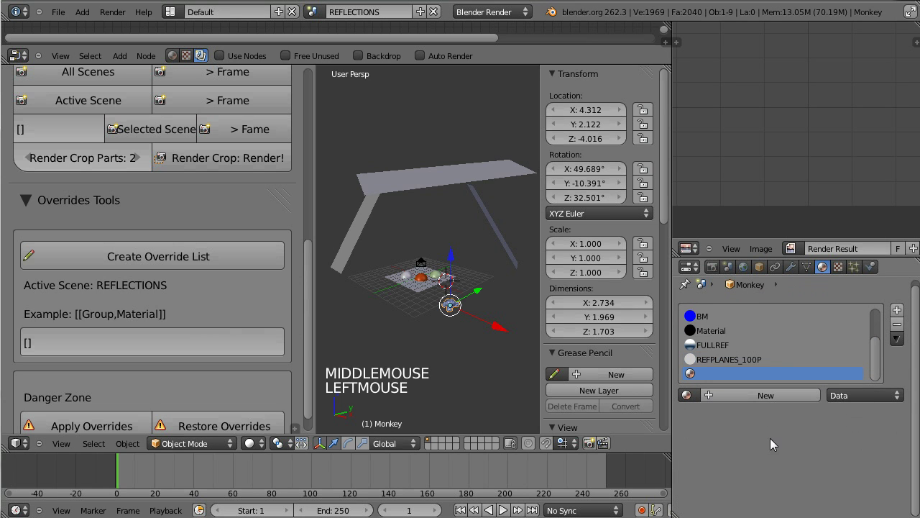
pyautogui.doubleClick(736, 361)
pyautogui.click(723, 374)
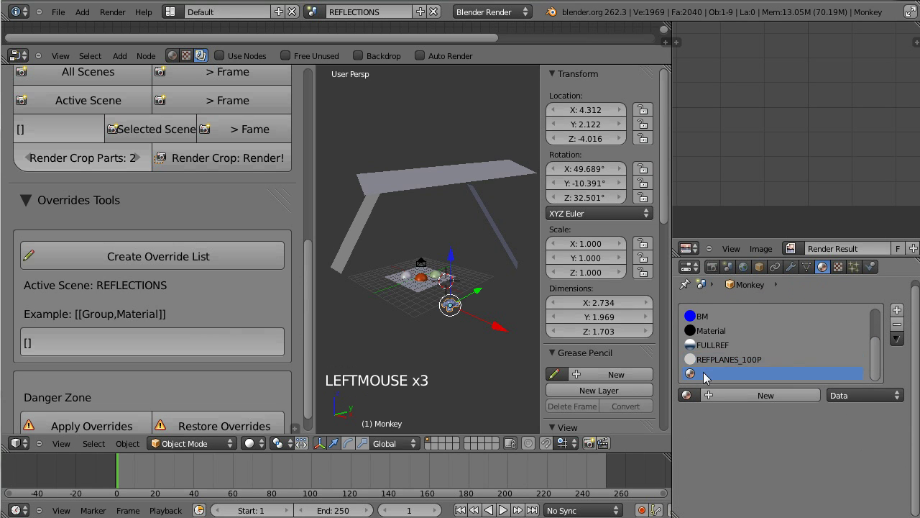
pyautogui.click(687, 395)
pyautogui.click(733, 371)
pyautogui.click(766, 395)
# Step: Edit the copied material's name, removing the .001 suffix and the leading digits of its percentage
pyautogui.doubleClick(754, 402)
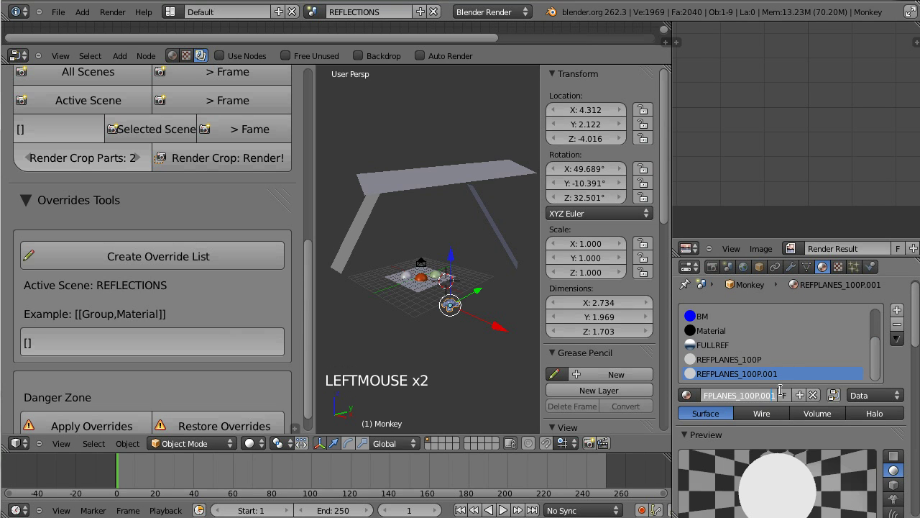
pyautogui.press('BackSpace')
pyautogui.press('BackSpace')
pyautogui.press('BackSpace')
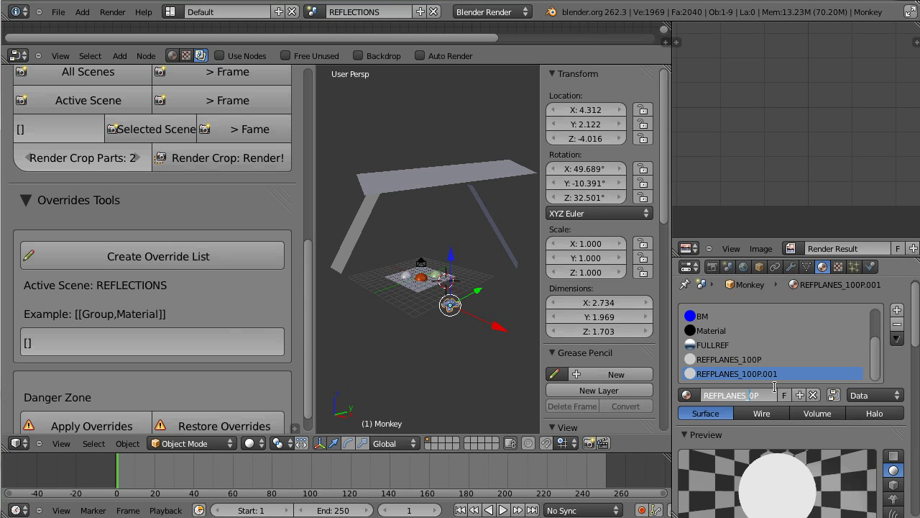
# Step: Select the two side reflector planes, duplicate them, and place the copies beside the existing setup
pyautogui.moveTo(400, 342); pyautogui.dragTo(466, 232, button='middle')
pyautogui.rightClick(481, 216)
pyautogui.keyDown('shift'); pyautogui.rightClick(430, 222); pyautogui.keyUp('shift')
pyautogui.keyDown('alt'); pyautogui.rightClick(432, 222); pyautogui.keyUp('alt')
pyautogui.keyDown('ctrl'); pyautogui.moveTo(466, 232); pyautogui.dragTo(483, 229, button='middle'); pyautogui.keyUp('ctrl')
pyautogui.hotkey('shift', 'd')
pyautogui.click(504, 242)
# Step: Scale the spacing between the duplicated planes by their center points only, and move the pair in front of the hemispheres
pyautogui.hotkey('alt', ',')
pyautogui.press('s')
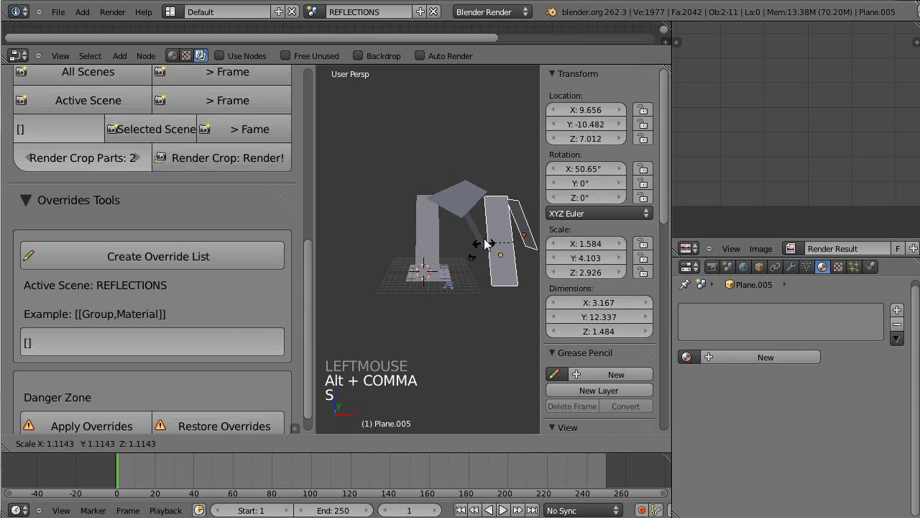
pyautogui.click(511, 240)
pyautogui.moveTo(512, 240); pyautogui.dragTo(431, 270, button='middle')
pyautogui.press('g')
pyautogui.click(474, 283)
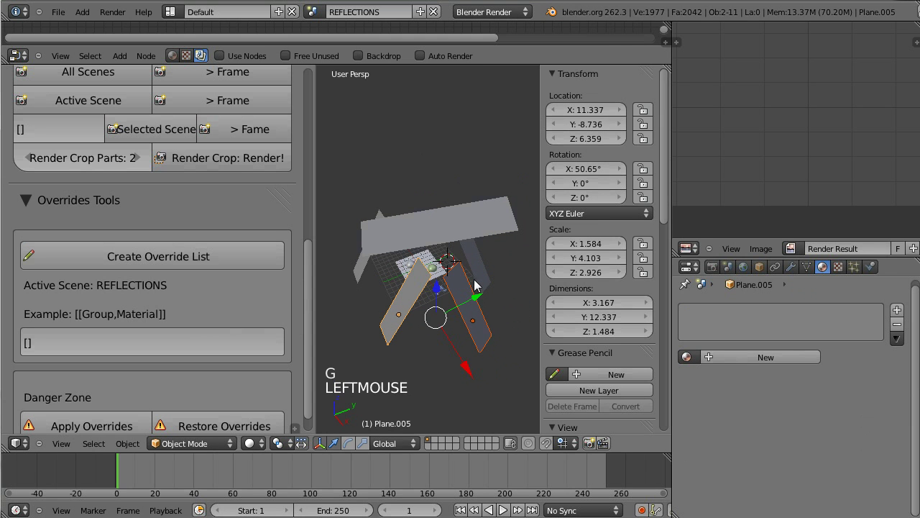
# Step: Turn off center-point-only scaling and enlarge the duplicated planes to about 14 by 55 units
pyautogui.hotkey('alt', ',')
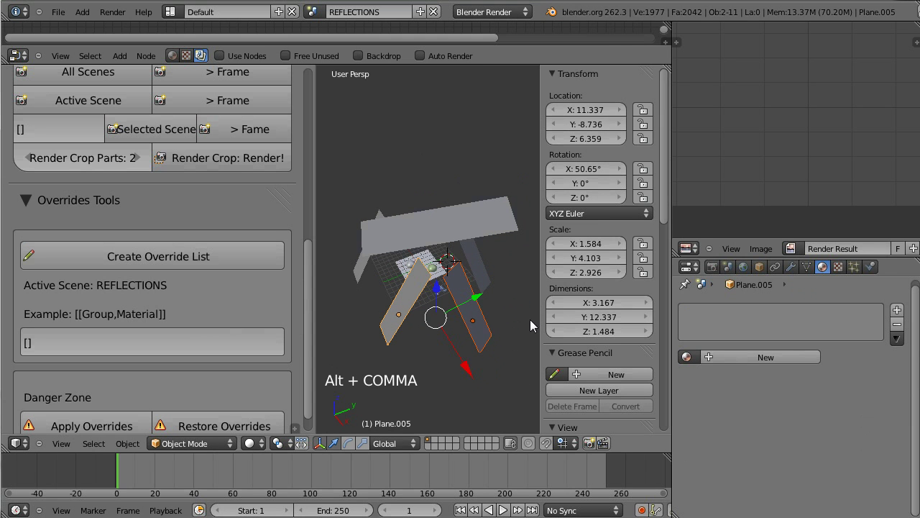
pyautogui.press('s')
pyautogui.click(689, 131)
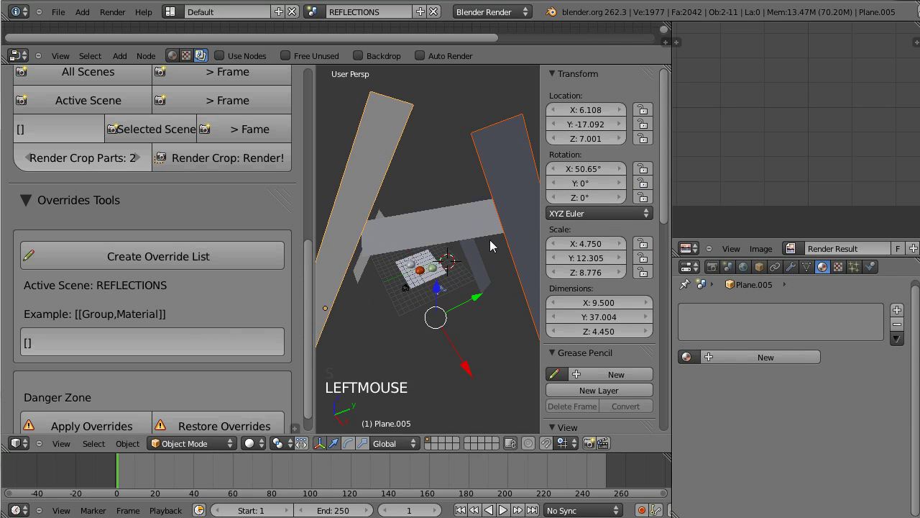
pyautogui.press('s')
pyautogui.click(503, 223)
# Step: Put the two large duplicated planes in a new group named 60PERCENT
pyautogui.moveTo(504, 223); pyautogui.dragTo(353, 313, button='middle')
pyautogui.moveTo(221, 369); pyautogui.dragTo(287, 366, button='middle')
pyautogui.click(294, 428)
pyautogui.hotkey('ctrl', 'g')
pyautogui.click(176, 325)
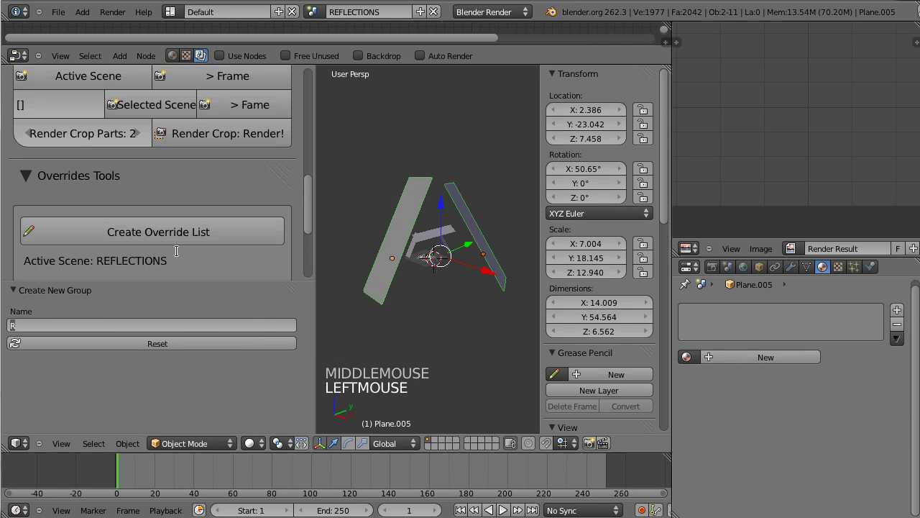
pyautogui.write('60PERCENT')
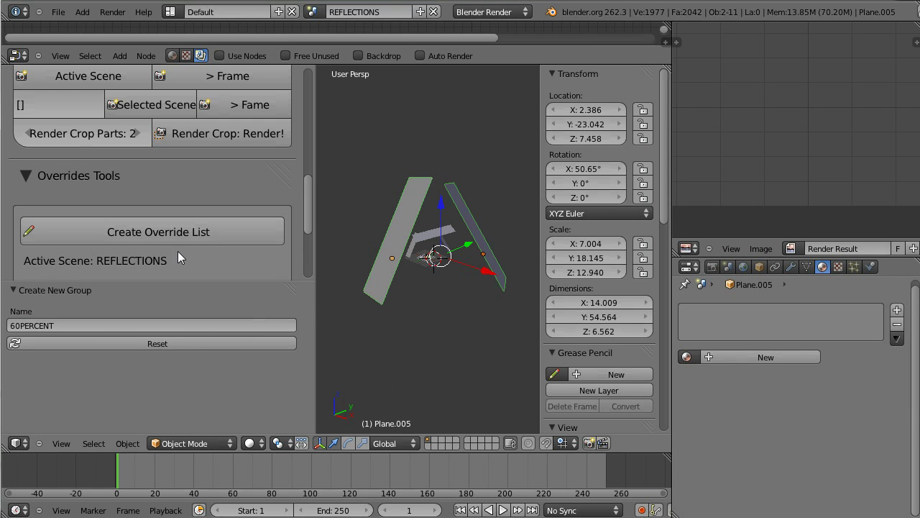
# Step: Select the two original side planes and the overhead plane, and group them as 100PERCENT
pyautogui.moveTo(426, 232)
pyautogui.mouseDown(button='middle')
pyautogui.moveTo(430, 277)
pyautogui.moveTo(426, 228)
pyautogui.mouseUp(button='middle')
pyautogui.rightClick(408, 250)
pyautogui.keyDown('shift'); pyautogui.rightClick(454, 248); pyautogui.keyUp('shift')
pyautogui.keyDown('shift'); pyautogui.rightClick(455, 248); pyautogui.keyUp('shift')
pyautogui.hotkey('ctrl', 'g')
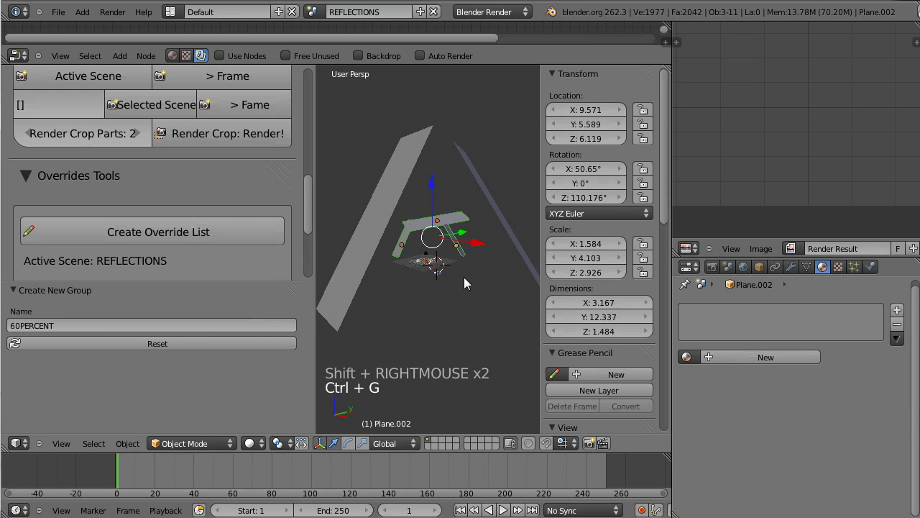
pyautogui.click(135, 325)
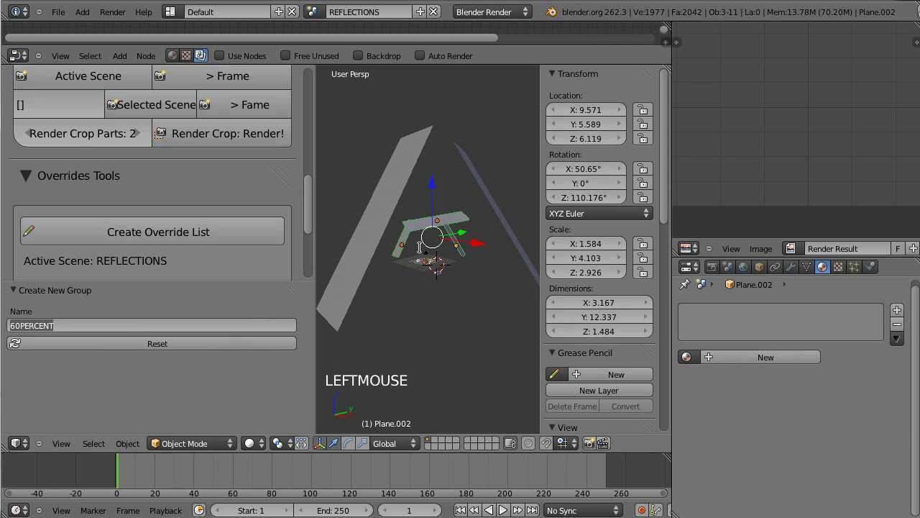
pyautogui.moveTo(431, 243); pyautogui.dragTo(402, 252, button='middle')
pyautogui.click(175, 326)
pyautogui.write('100')
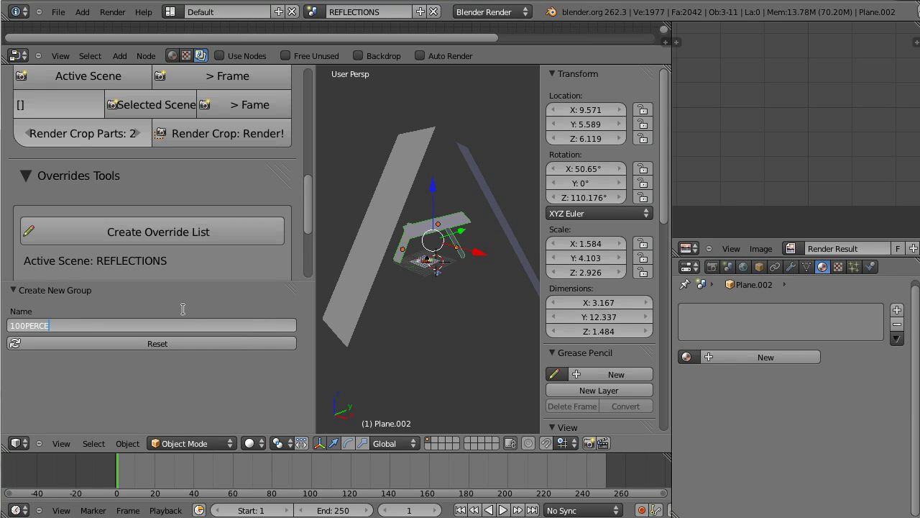
# Step: Select the three hemispheres and the floor plane, and put them in a new group named REFLECFULL
pyautogui.moveTo(385, 219); pyautogui.dragTo(413, 209, button='middle')
pyautogui.keyDown('shift'); pyautogui.moveTo(413, 209); pyautogui.dragTo(431, 243, button='middle'); pyautogui.keyUp('shift')
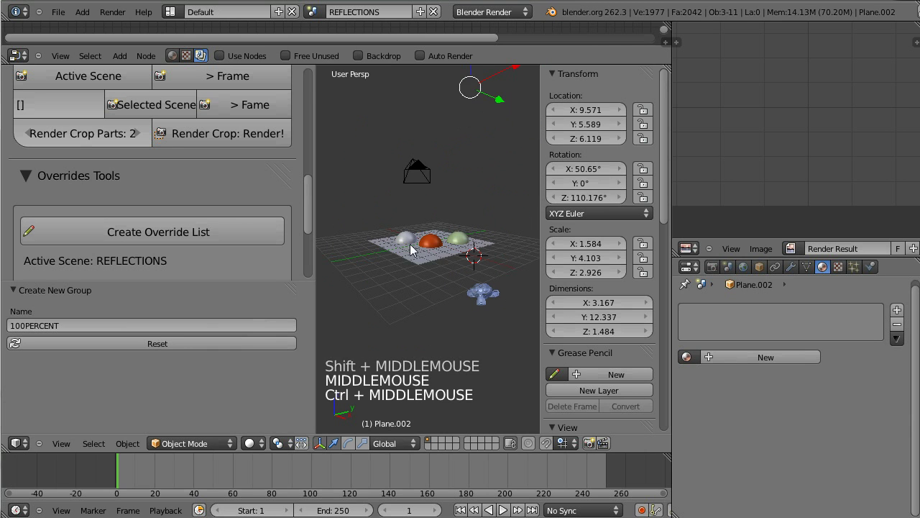
pyautogui.rightClick(403, 240)
pyautogui.keyDown('shift'); pyautogui.rightClick(434, 245); pyautogui.keyUp('shift')
pyautogui.keyDown('shift'); pyautogui.rightClick(458, 240); pyautogui.keyUp('shift')
pyautogui.keyDown('ctrl'); pyautogui.click(445, 245); pyautogui.keyUp('ctrl')
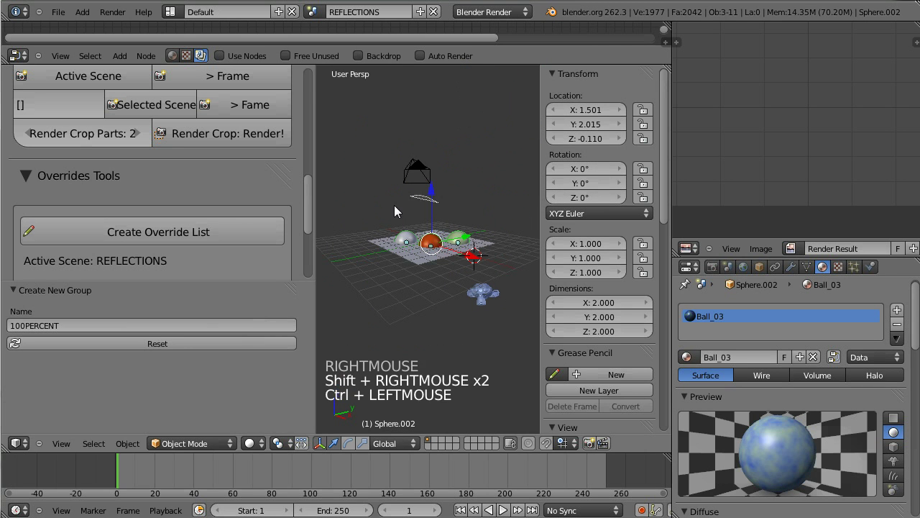
pyautogui.keyDown('shift'); pyautogui.moveTo(445, 244); pyautogui.dragTo(421, 255, button='middle'); pyautogui.keyUp('shift')
pyautogui.hotkey('ctrl', 'g')
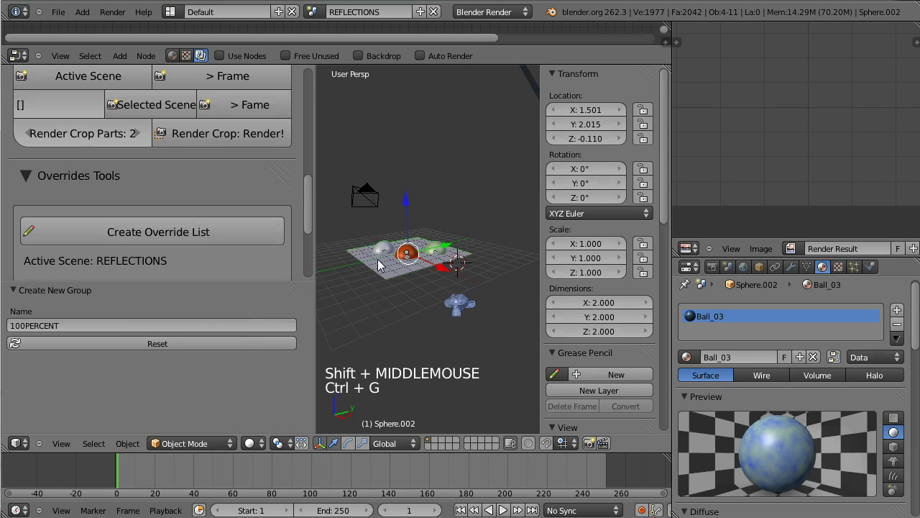
pyautogui.click(177, 323)
pyautogui.write('REFLECFULL')
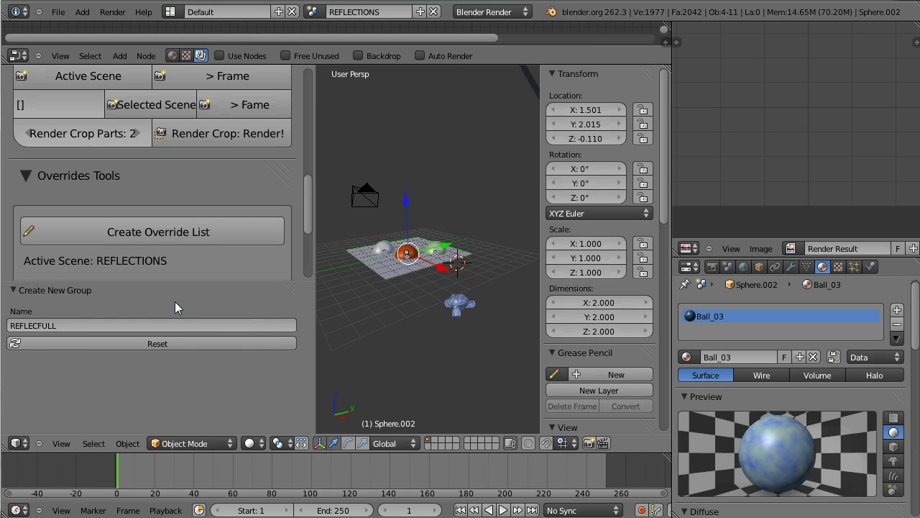
# Step: Open the active hemisphere's object settings and enlarge the properties area to show its group memberships
pyautogui.click(759, 266)
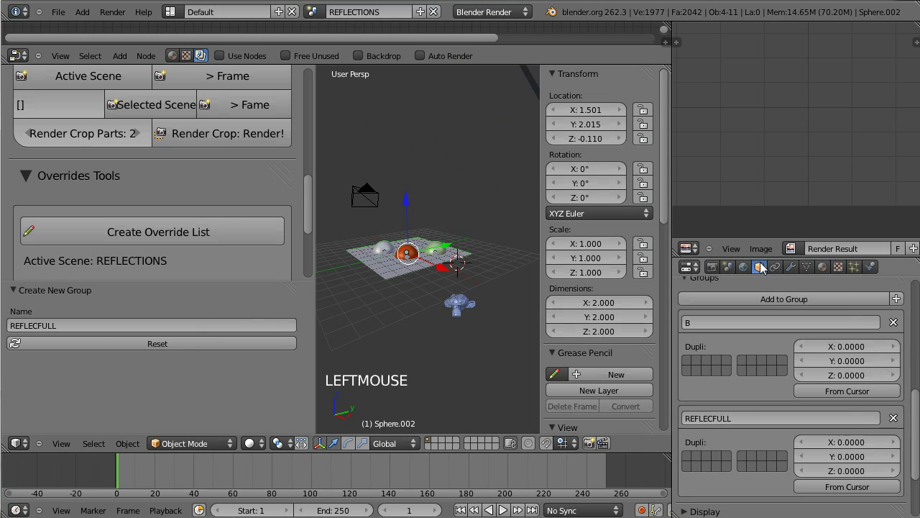
pyautogui.moveTo(474, 288); pyautogui.dragTo(483, 309, button='middle')
pyautogui.click(780, 253)
pyautogui.moveTo(780, 253); pyautogui.dragTo(780, 63)
pyautogui.middleClick(722, 253)
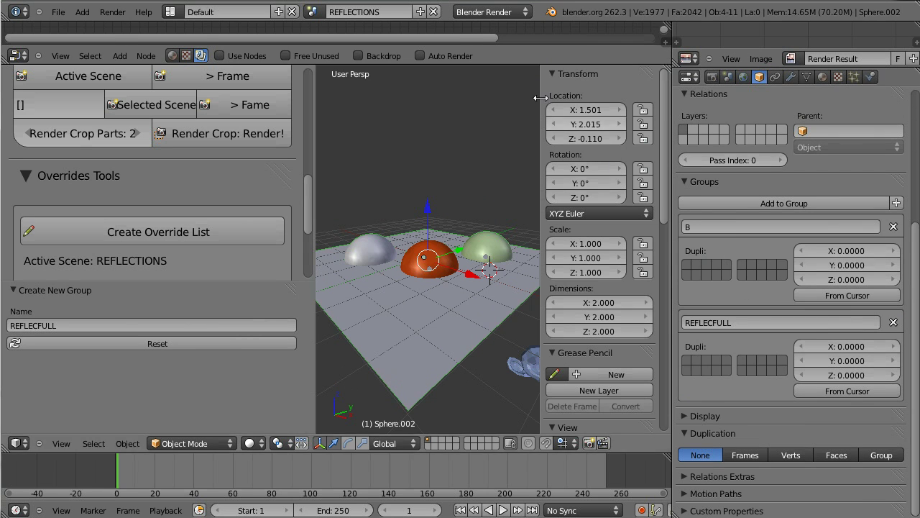
# Step: Examine the scene list and the active hemisphere's B and REFLECFULL groups to see how groups relate to scenes
pyautogui.click(312, 11)
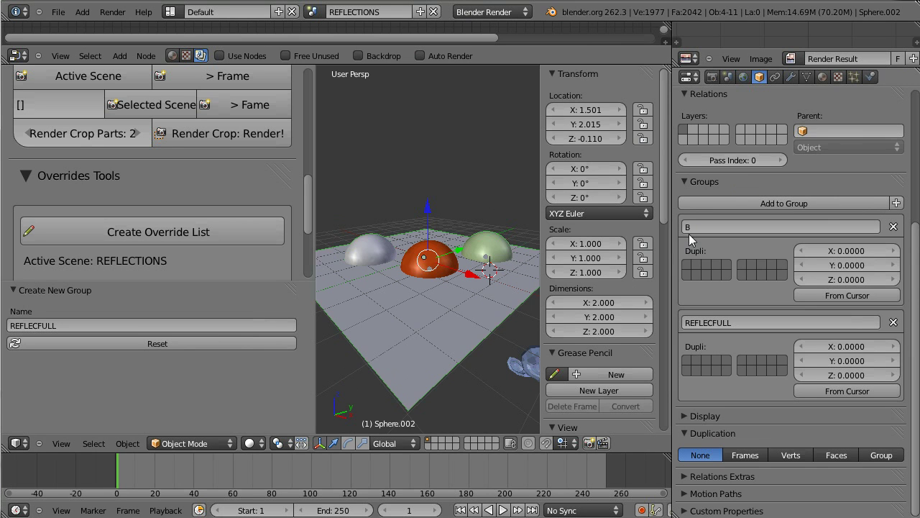
pyautogui.click(693, 227)
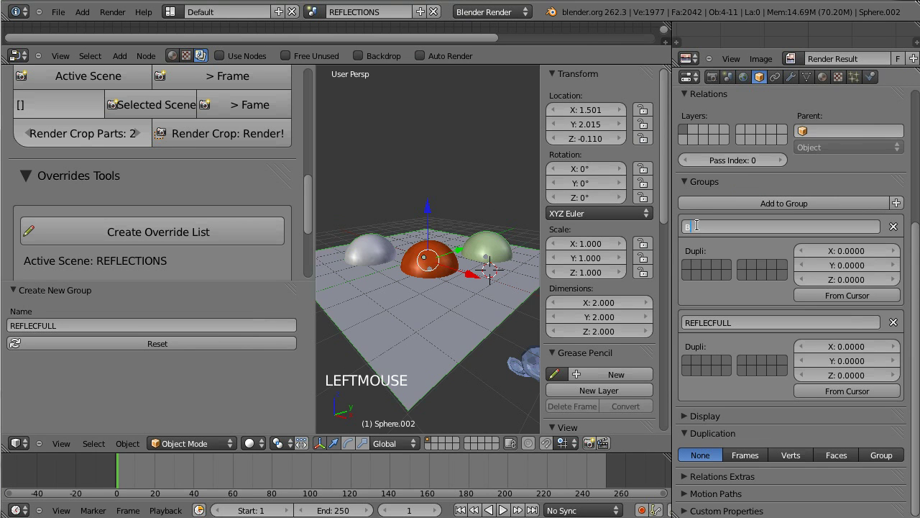
pyautogui.click(737, 323)
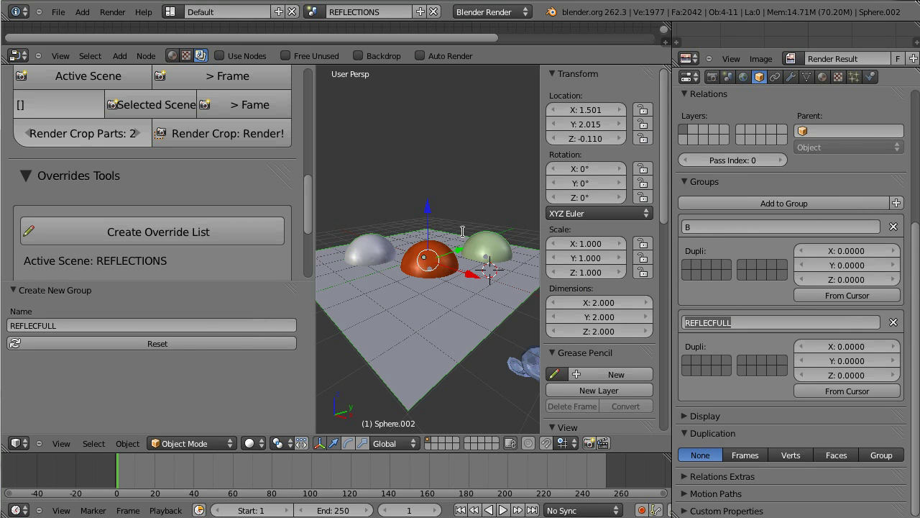
pyautogui.press('Return')
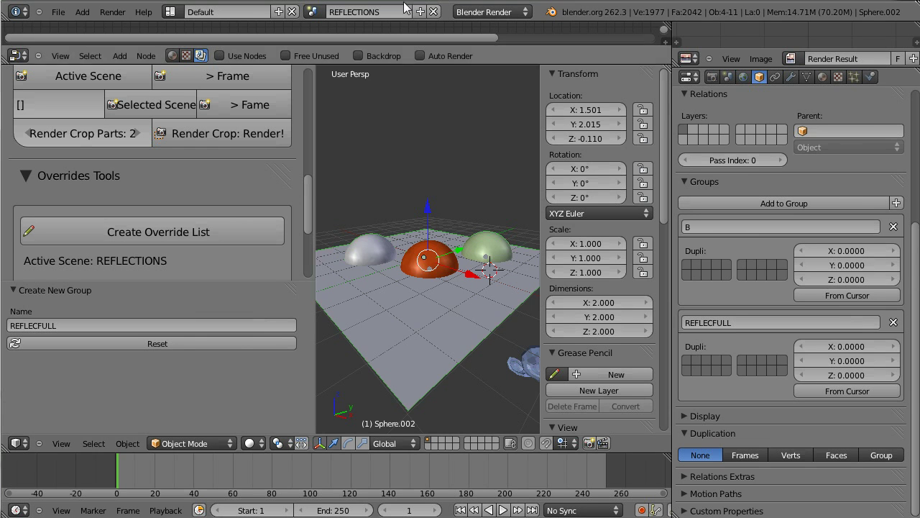
pyautogui.click(313, 12)
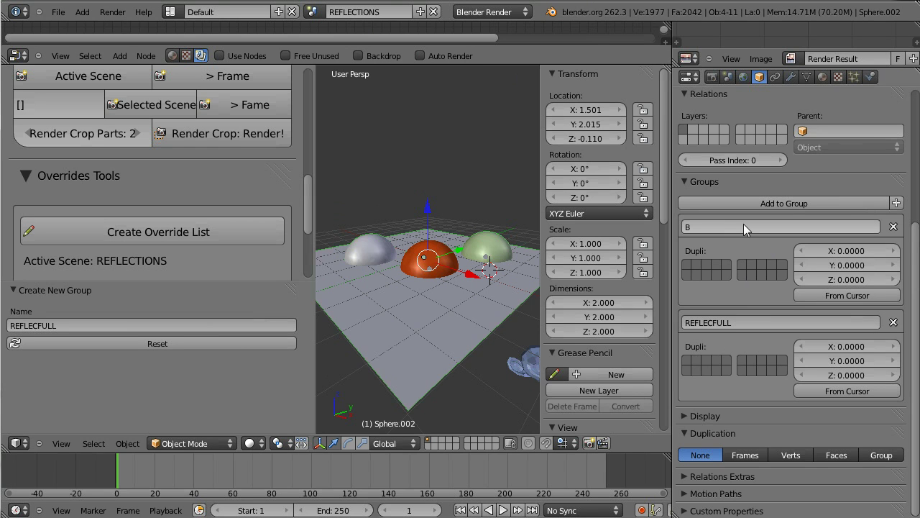
pyautogui.click(903, 70)
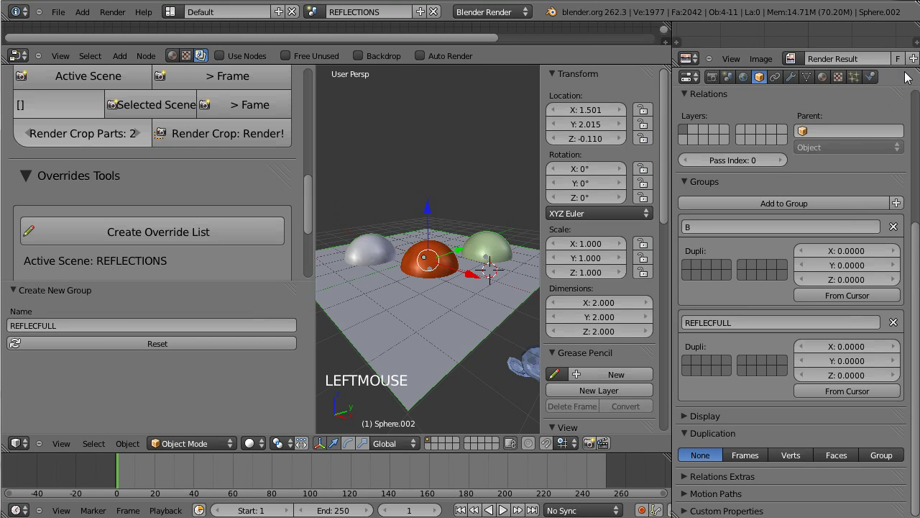
pyautogui.moveTo(903, 70); pyautogui.dragTo(905, 93)
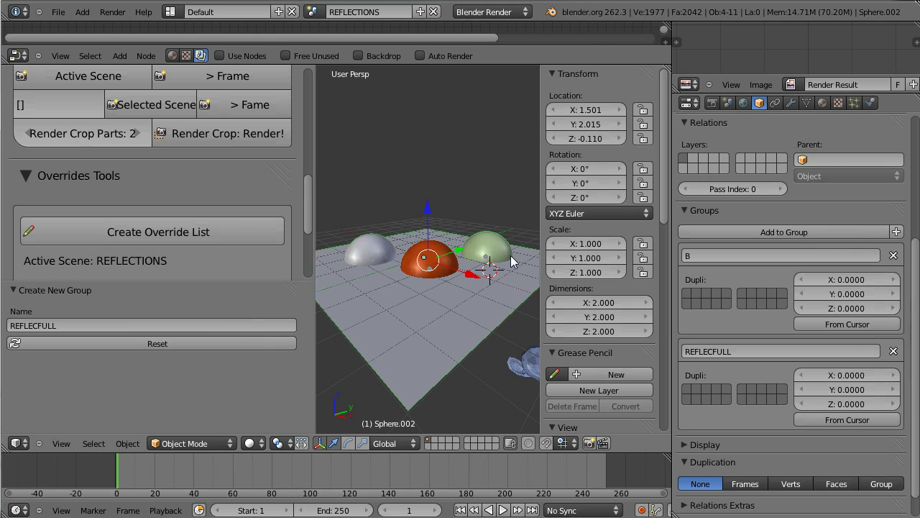
pyautogui.moveTo(502, 270); pyautogui.dragTo(462, 320, button='middle')
pyautogui.moveTo(462, 320); pyautogui.dragTo(461, 287, button='middle')
pyautogui.keyDown('ctrl'); pyautogui.moveTo(461, 288); pyautogui.dragTo(461, 267, button='middle'); pyautogui.keyUp('ctrl')
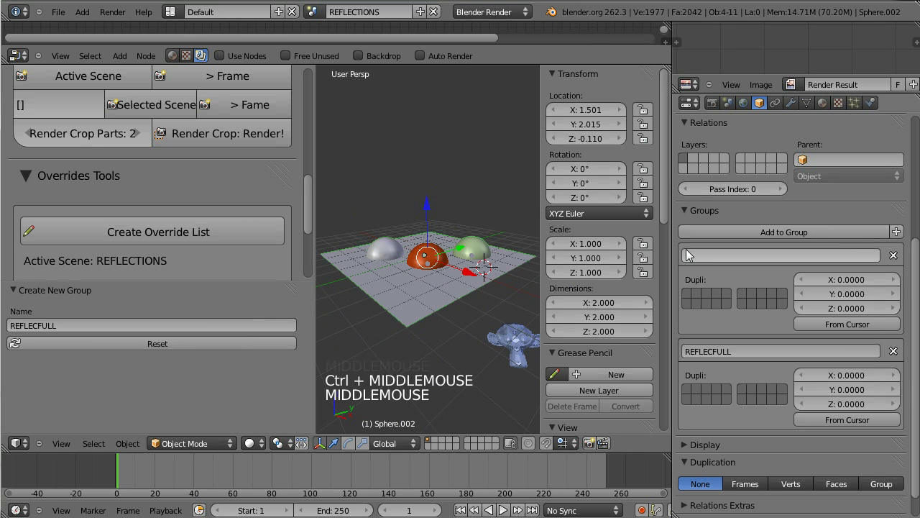
# Step: Select the floor plane and check that it belongs to the PISO and REFLECFULL groups
pyautogui.moveTo(463, 295); pyautogui.dragTo(479, 309, button='middle')
pyautogui.rightClick(456, 300)
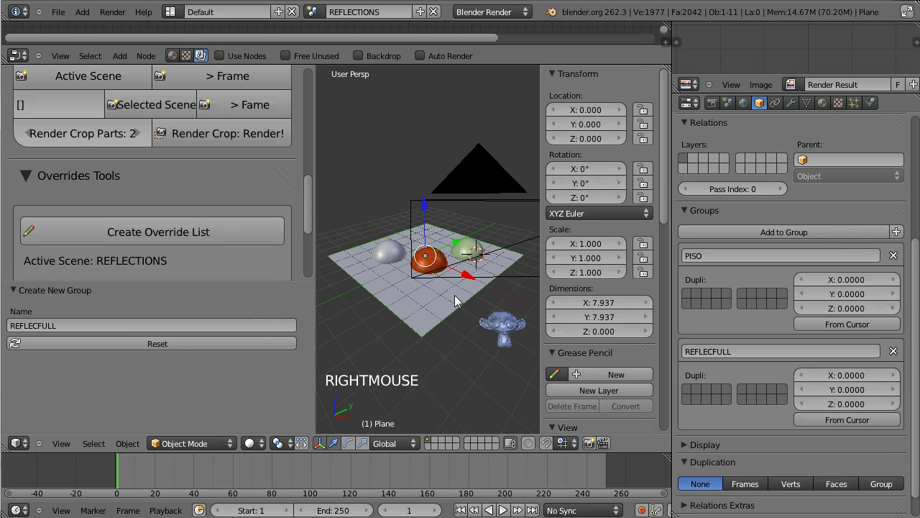
pyautogui.moveTo(411, 328); pyautogui.dragTo(417, 284, button='middle')
pyautogui.rightClick(397, 253)
pyautogui.rightClick(398, 253)
pyautogui.rightClick(398, 253)
pyautogui.rightClick(397, 253)
pyautogui.moveTo(417, 284); pyautogui.dragTo(434, 310, button='middle')
pyautogui.click(705, 346)
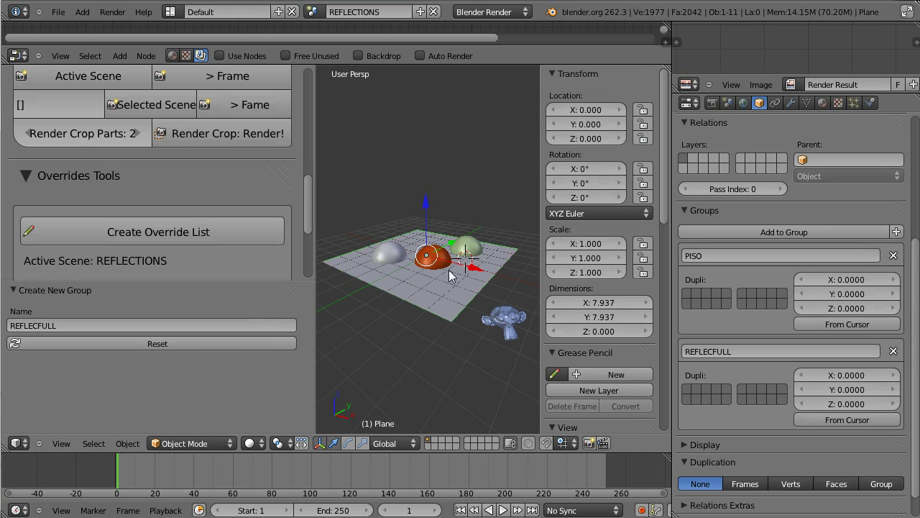
# Step: Enter an empty group-material pair, [["",""]], as the override list of the REFLECTIONS scene
pyautogui.press('KP_0')
pyautogui.moveTo(178, 203); pyautogui.dragTo(69, 190, button='middle')
pyautogui.click(70, 191)
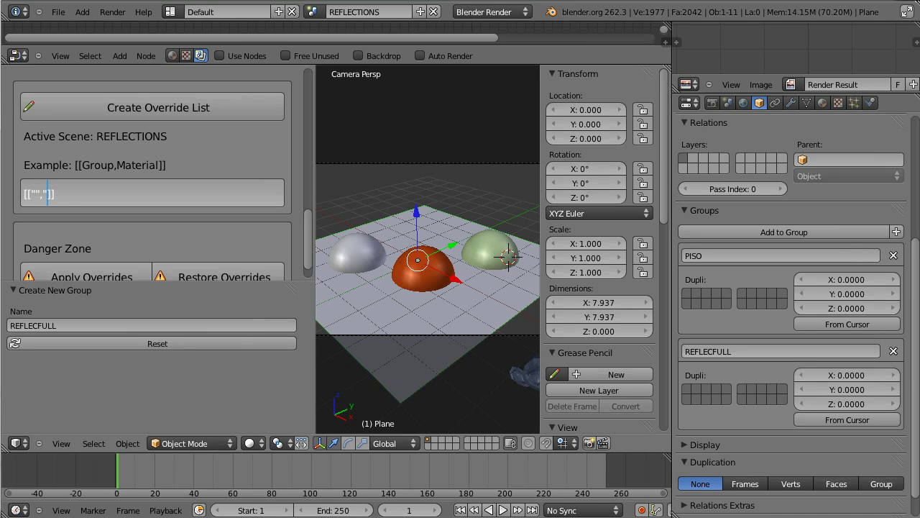
pyautogui.press('Return')
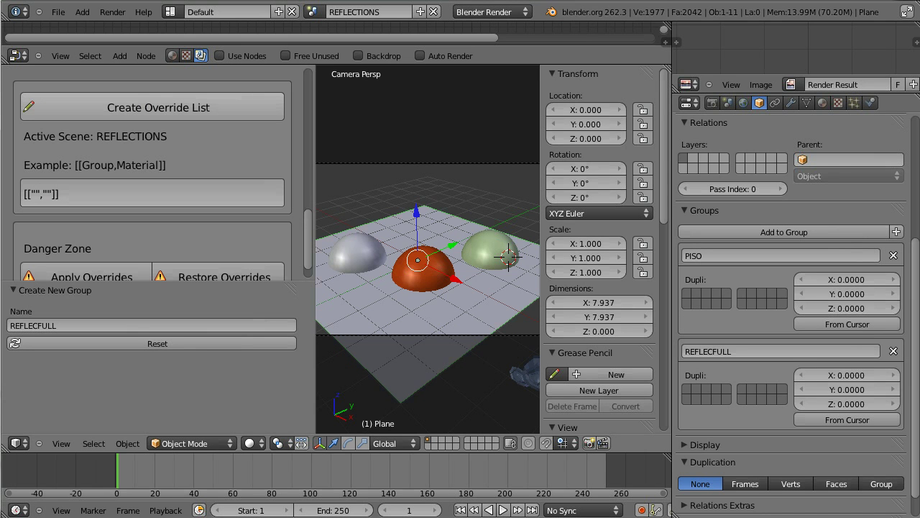
# Step: Copy the floor plane's REFLECFULL group name into the group slot of the override pair
pyautogui.click(767, 351)
pyautogui.hotkey('ctrl', 'c')
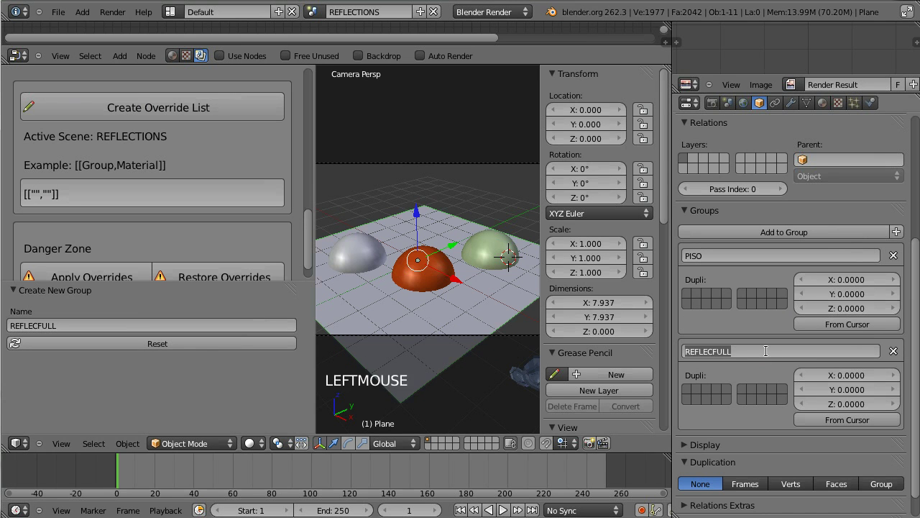
pyautogui.click(124, 202)
pyautogui.click(37, 194)
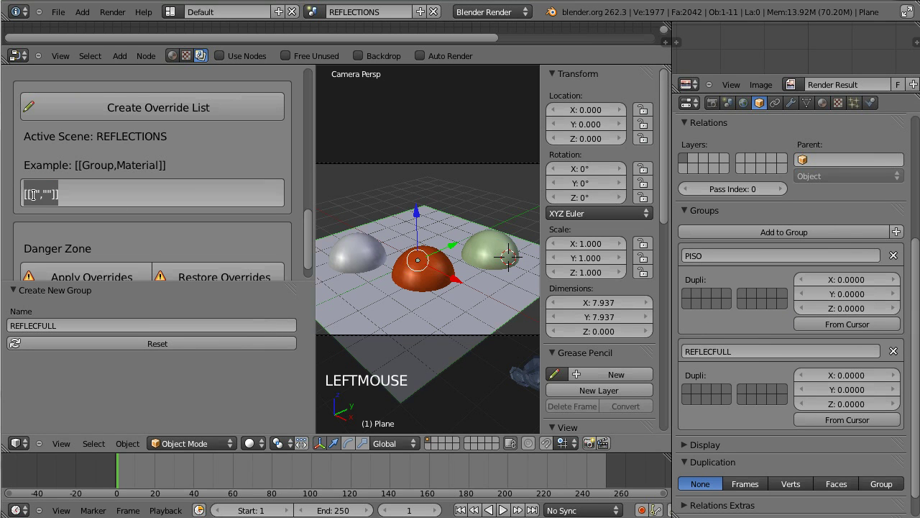
pyautogui.hotkey('ctrl', 'v')
pyautogui.press('Return')
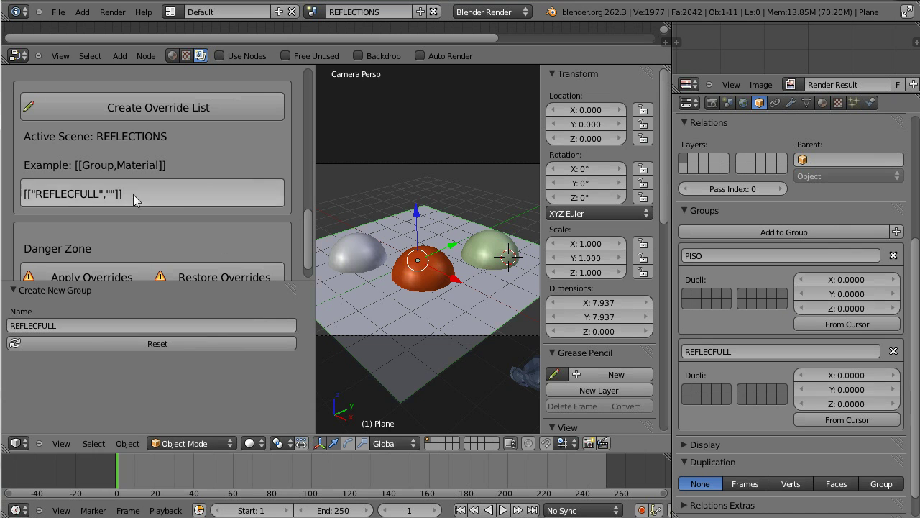
# Step: Copy the monkey's FULLREF material name into the material slot of the REFLECFULL override pair
pyautogui.moveTo(501, 384); pyautogui.dragTo(824, 103, button='right')
pyautogui.click(824, 103)
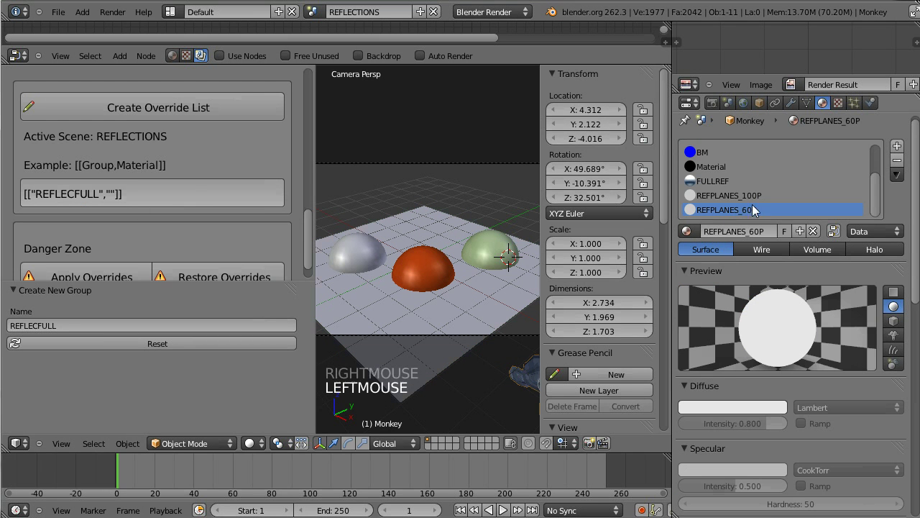
pyautogui.click(730, 183)
pyautogui.click(756, 228)
pyautogui.hotkey('ctrl', 'c')
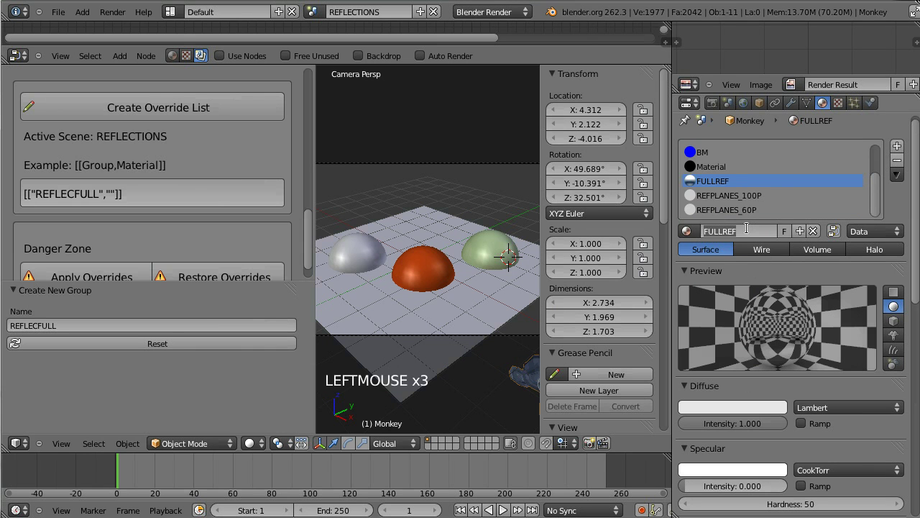
pyautogui.click(109, 199)
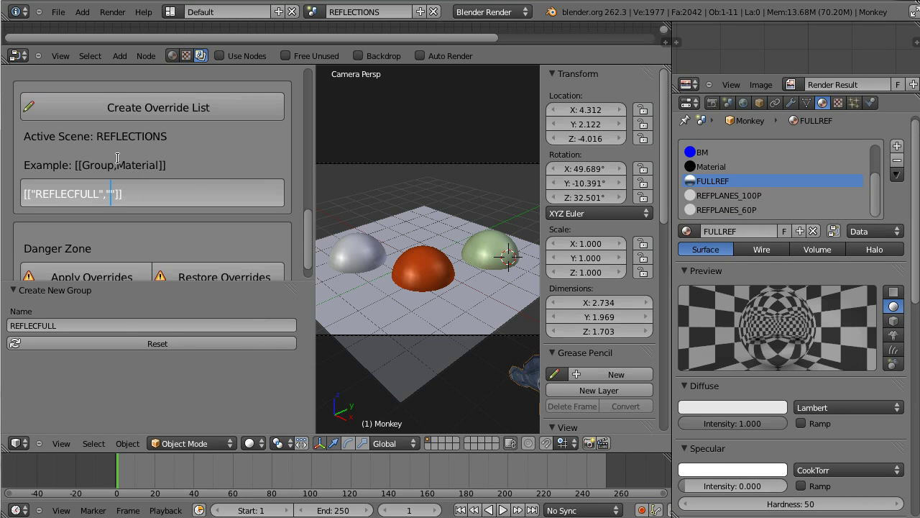
pyautogui.hotkey('ctrl', 'v')
pyautogui.press('Return')
# Step: Render the current frame of the active scene and enlarge the image area to inspect the result
pyautogui.moveTo(182, 273); pyautogui.dragTo(182, 329, button='middle')
pyautogui.click(261, 119)
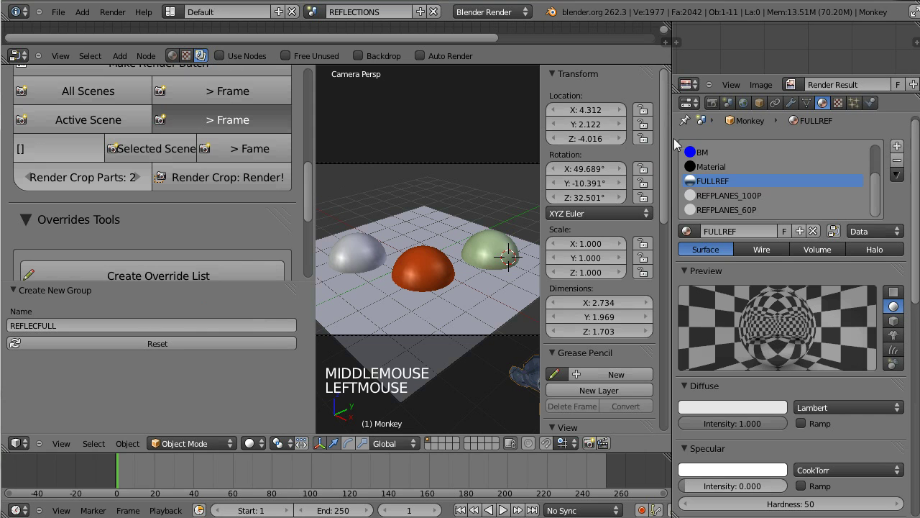
pyautogui.moveTo(889, 93); pyautogui.dragTo(892, 332)
pyautogui.keyDown('ctrl'); pyautogui.moveTo(827, 189); pyautogui.dragTo(865, 129, button='middle'); pyautogui.keyUp('ctrl')
pyautogui.keyDown('ctrl'); pyautogui.moveTo(809, 149); pyautogui.dragTo(795, 163, button='middle'); pyautogui.keyUp('ctrl')
pyautogui.moveTo(805, 148)
pyautogui.keyDown('shift'); pyautogui.mouseDown(button='middle')
pyautogui.moveTo(831, 140)
pyautogui.moveTo(804, 140)
pyautogui.mouseUp(button='middle'); pyautogui.keyUp('shift')
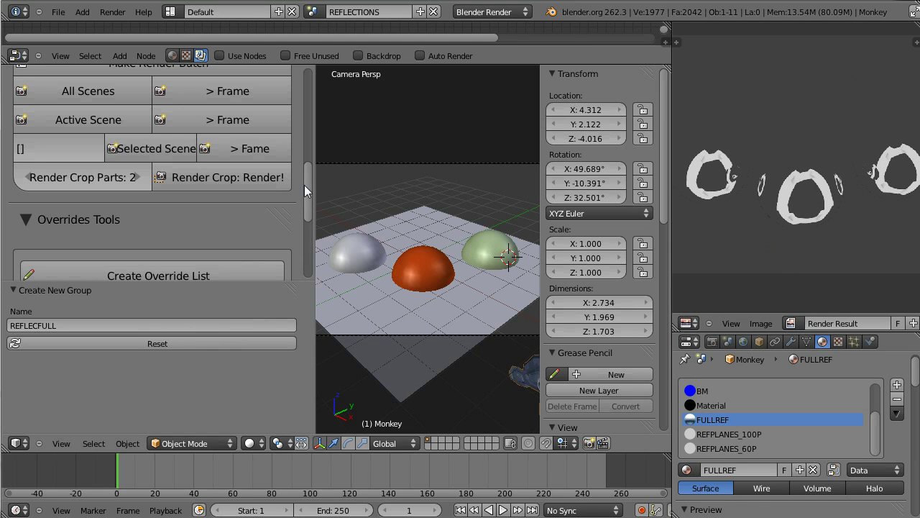
# Step: Select the overhead reflector plane and bring up its 100PERCENT group name in the object settings
pyautogui.middleClick(149, 291)
pyautogui.moveTo(188, 231); pyautogui.dragTo(196, 134, button='middle')
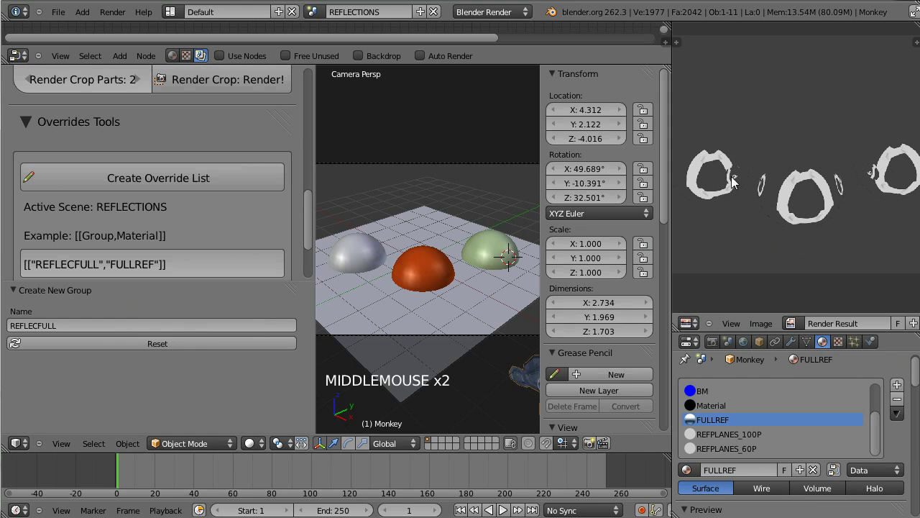
pyautogui.moveTo(421, 232); pyautogui.dragTo(432, 169, button='middle')
pyautogui.rightClick(436, 111)
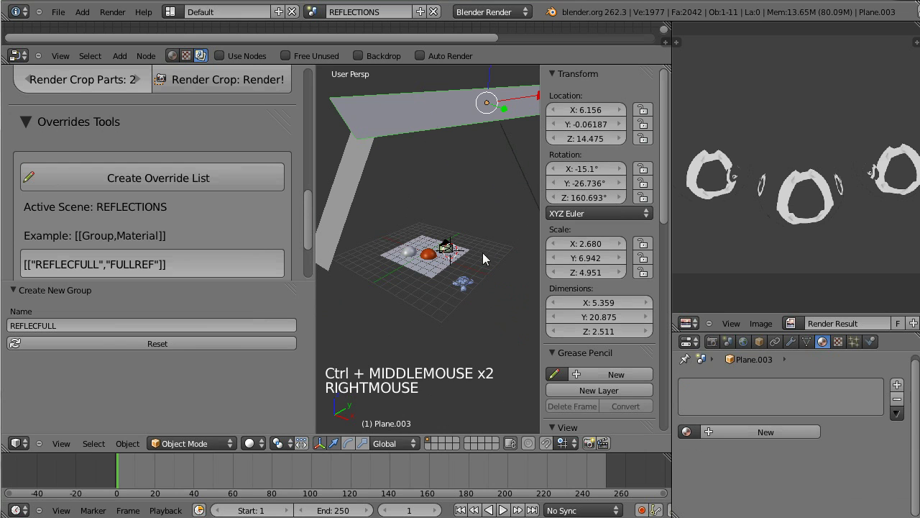
pyautogui.click(759, 342)
pyautogui.moveTo(753, 491); pyautogui.dragTo(754, 366, button='middle')
pyautogui.click(756, 374)
# Step: Append two empty group-material pairs, ["",""],["",""], after the REFLECFULL pair in the override list
pyautogui.click(148, 263)
pyautogui.click(155, 264)
pyautogui.press('Right')
pyautogui.press('Right')
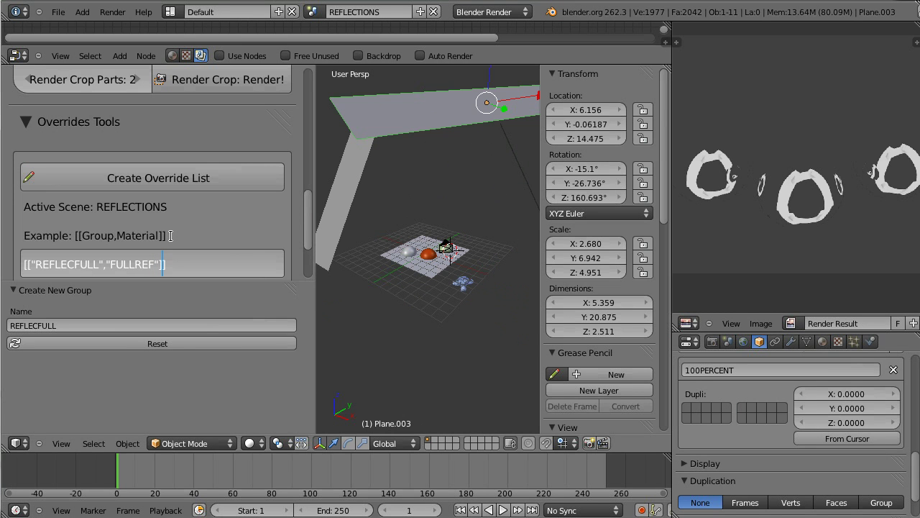
pyautogui.write(',')
pyautogui.write('["",""')
pyautogui.press('Left')
pyautogui.hotkey('shift', 'Left')
pyautogui.hotkey('shift', 'Left')
pyautogui.hotkey('shift', 'Left')
pyautogui.hotkey('shift', 'Left')
pyautogui.hotkey('shift', 'Left')
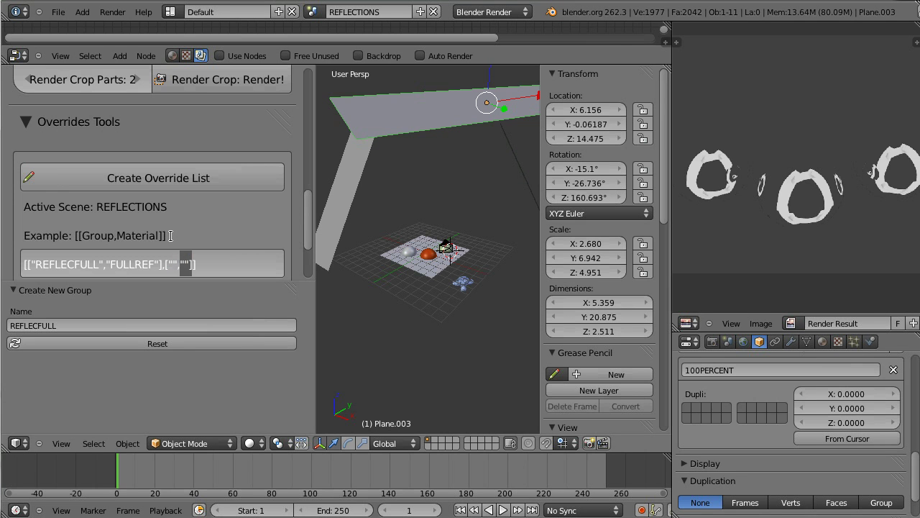
pyautogui.press('Right')
pyautogui.write(',["",""]')
pyautogui.press('Return')
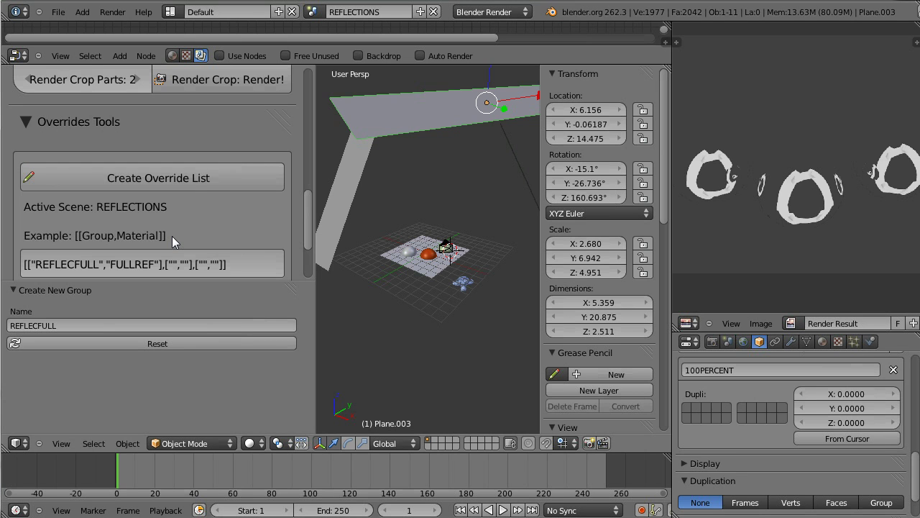
pyautogui.click(171, 266)
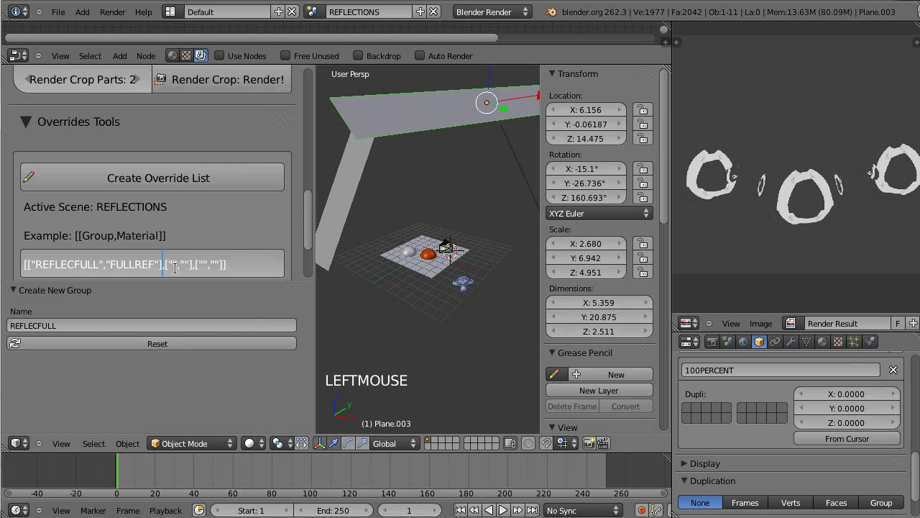
pyautogui.press('Right')
pyautogui.press('Right')
pyautogui.write('",["",""]')
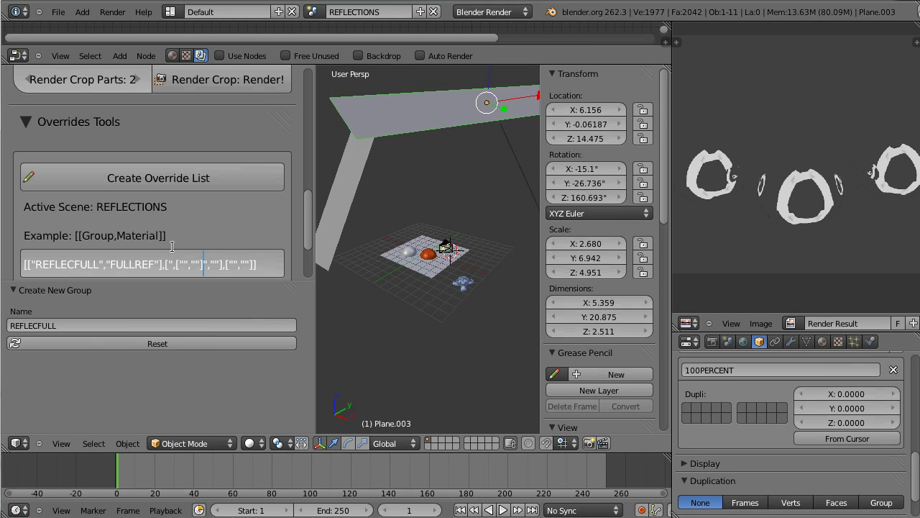
pyautogui.press('Return')
# Step: Copy the overhead plane's 100PERCENT group name into the group slot of the second override pair
pyautogui.moveTo(686, 422); pyautogui.dragTo(712, 389, button='middle')
pyautogui.click(719, 379)
pyautogui.hotkey('ctrl', 'c')
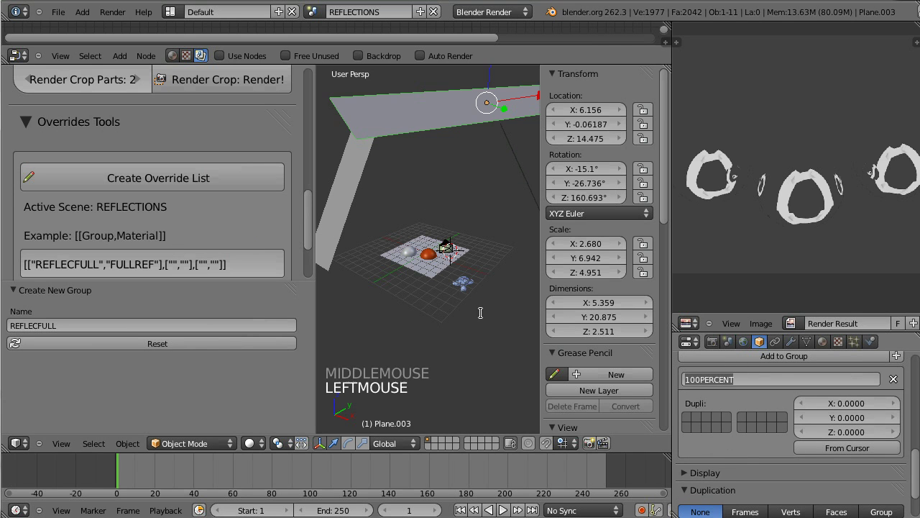
pyautogui.doubleClick(179, 261)
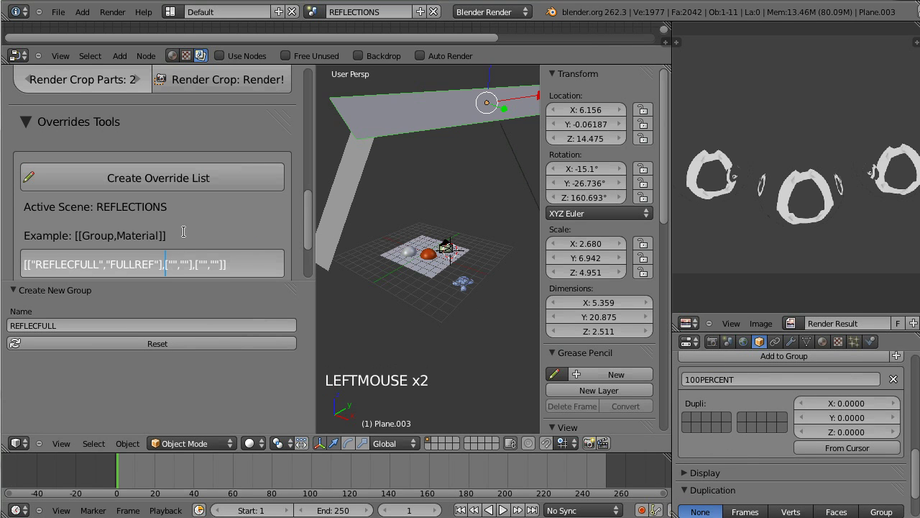
pyautogui.press('Right')
pyautogui.hotkey('ctrl', 'v')
pyautogui.press('Return')
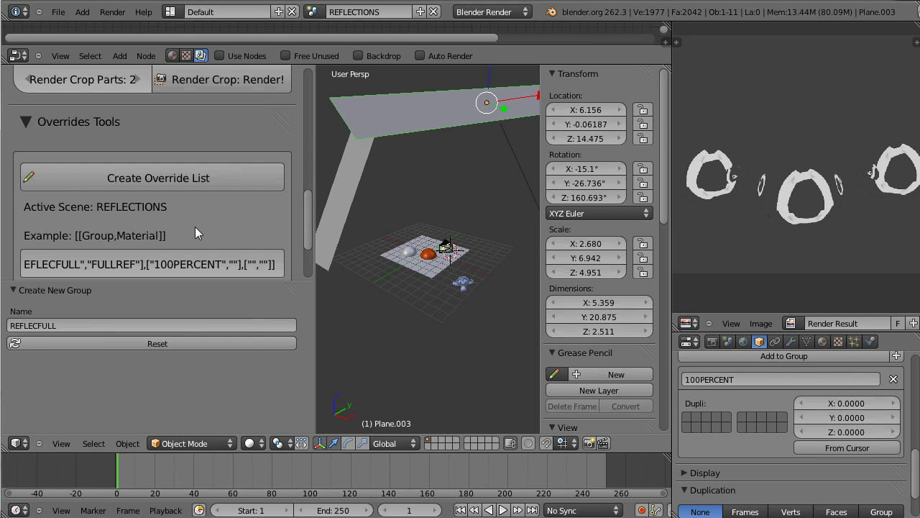
# Step: Check the group membership of the near side plane and the overhead plane
pyautogui.rightClick(361, 191)
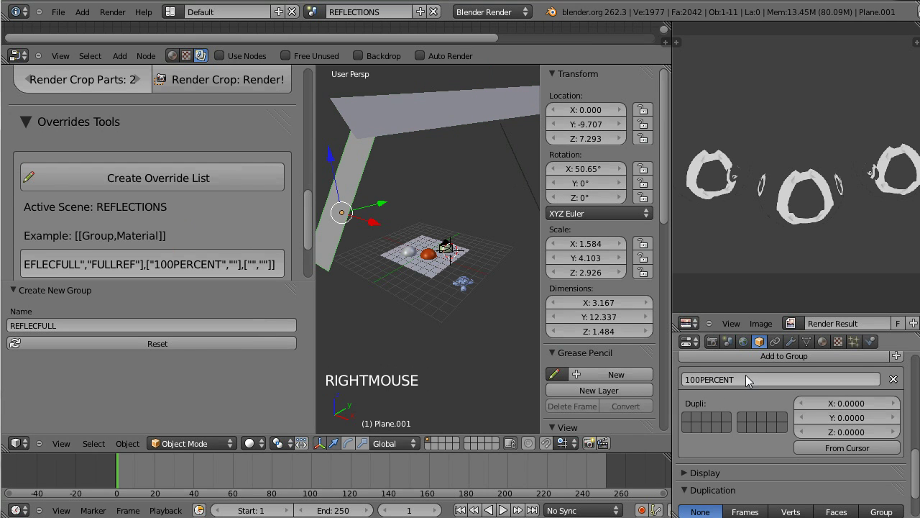
pyautogui.rightClick(408, 109)
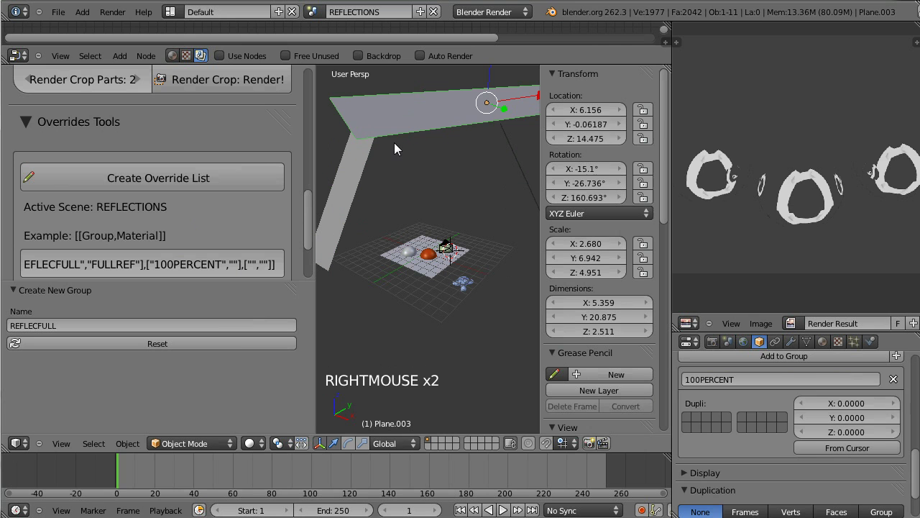
pyautogui.rightClick(360, 184)
pyautogui.moveTo(791, 424); pyautogui.dragTo(791, 433, button='middle')
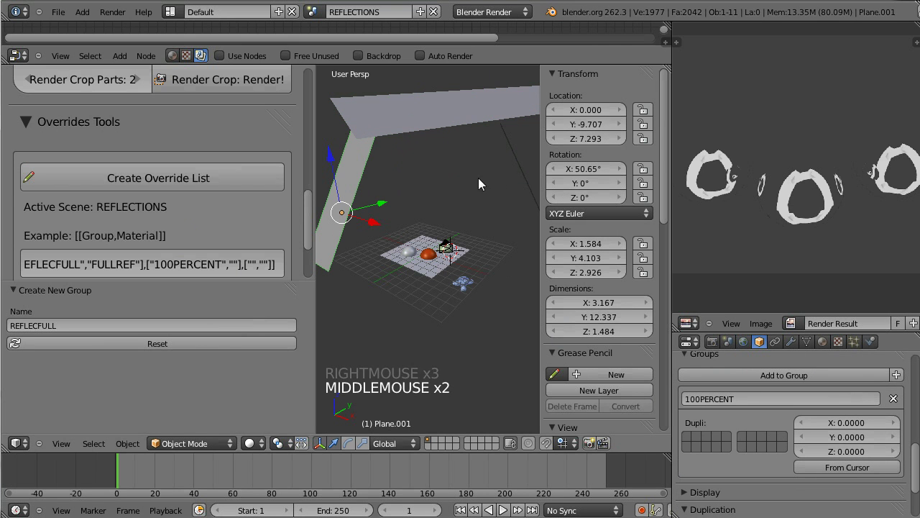
# Step: Select the distant large reflector plane and copy its 60PERCENT group name into the third override pair's group slot
pyautogui.rightClick(507, 173)
pyautogui.rightClick(510, 171)
pyautogui.keyDown('ctrl'); pyautogui.moveTo(469, 220); pyautogui.dragTo(482, 156, button='middle'); pyautogui.keyUp('ctrl')
pyautogui.rightClick(483, 156)
pyautogui.click(720, 398)
pyautogui.hotkey('ctrl', 'c')
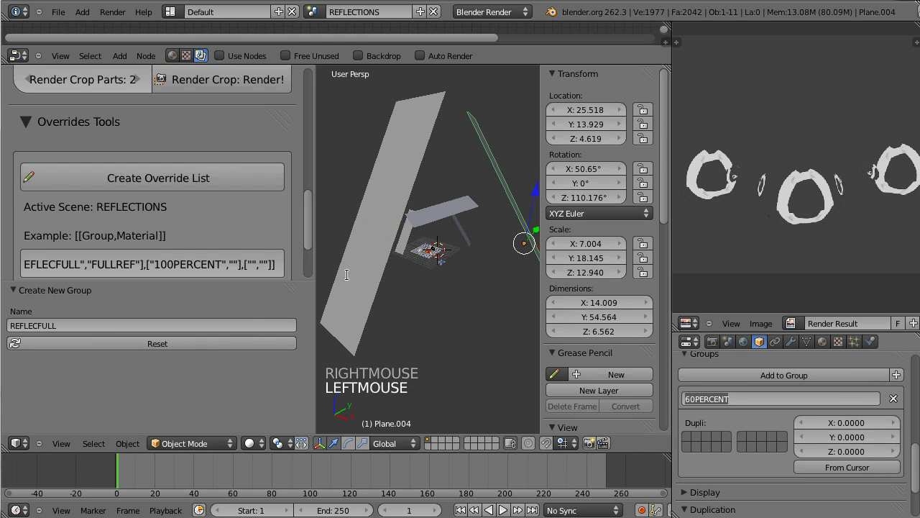
pyautogui.click(253, 265)
pyautogui.press('Right')
pyautogui.hotkey('ctrl', 'v')
pyautogui.press('Return')
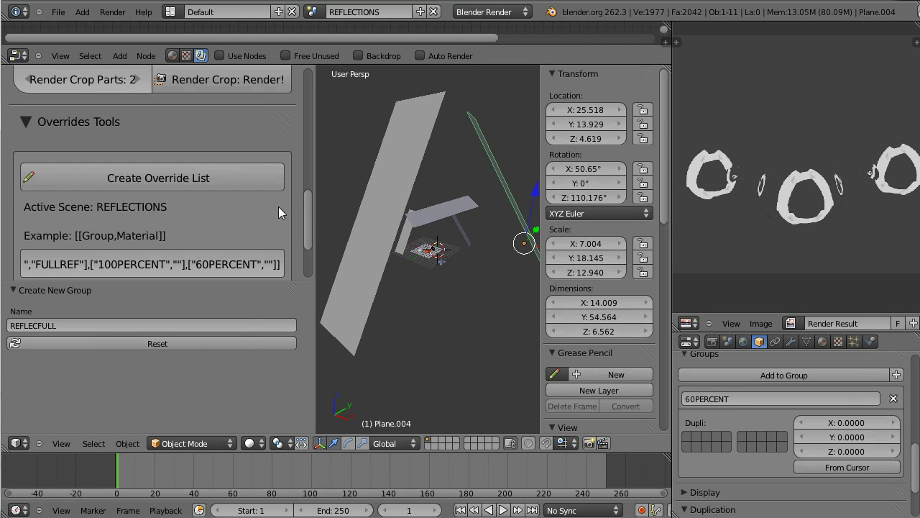
# Step: Select the monkey and enable the fake user on its REFPLANES_60P, REFPLANES_100P and FULLREF materials
pyautogui.rightClick(431, 267)
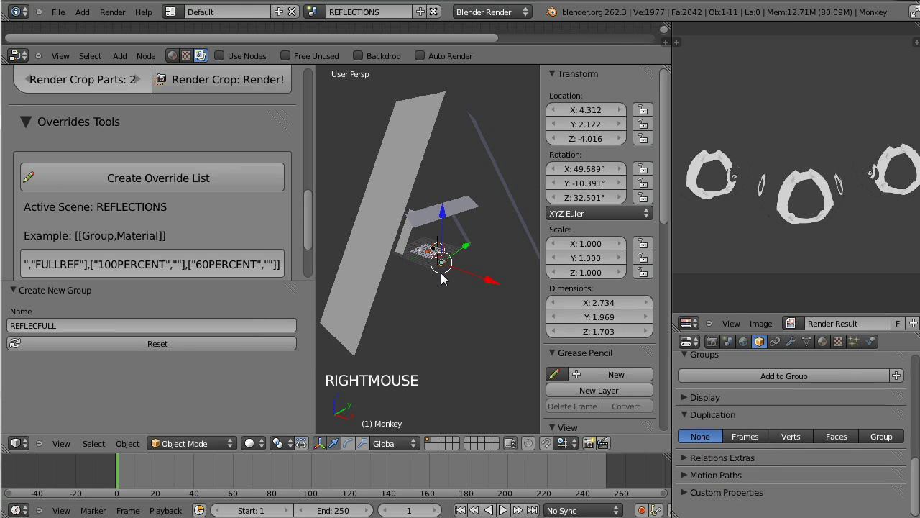
pyautogui.moveTo(768, 360); pyautogui.dragTo(768, 446, button='middle')
pyautogui.moveTo(768, 378); pyautogui.dragTo(761, 405, button='middle')
pyautogui.click(822, 341)
pyautogui.click(763, 433)
pyautogui.click(760, 456)
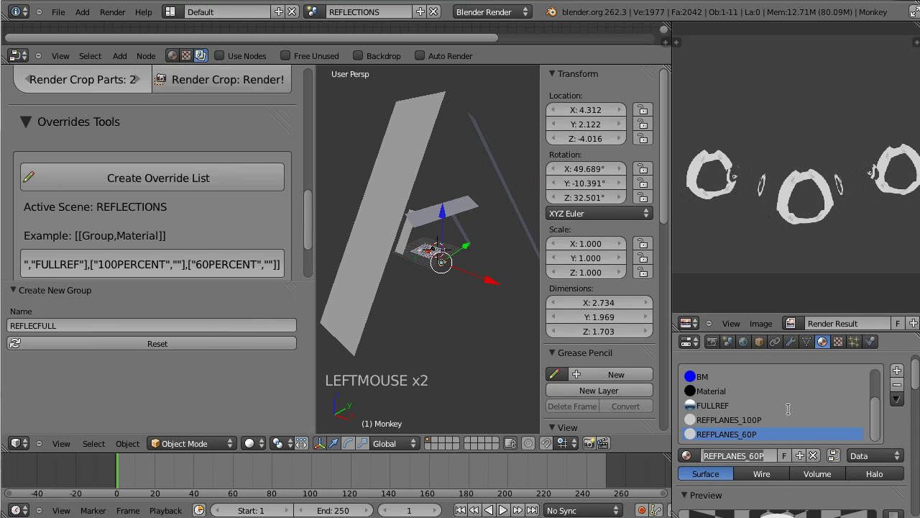
pyautogui.click(754, 423)
pyautogui.click(753, 422)
pyautogui.click(739, 404)
pyautogui.click(739, 404)
pyautogui.click(739, 404)
# Step: Delete the monkey object and undo the deletion
pyautogui.rightClick(473, 279)
pyautogui.press('x')
pyautogui.click(447, 273)
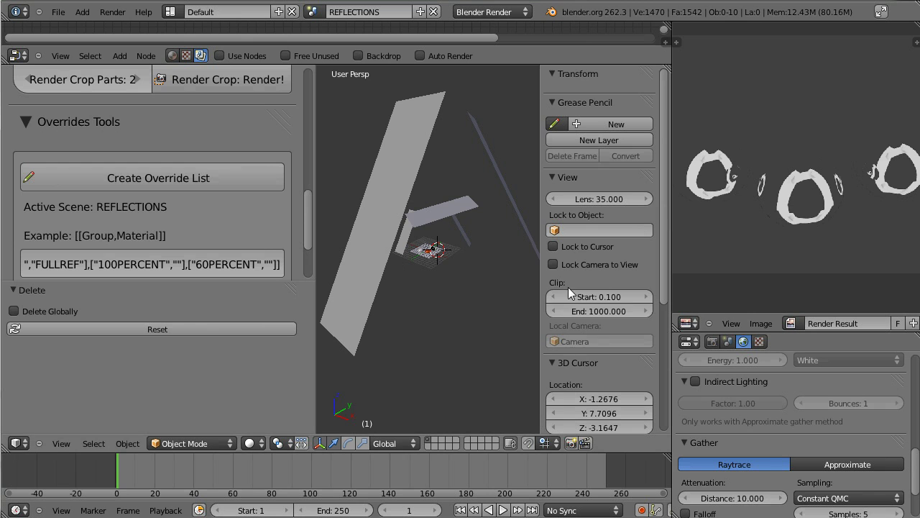
pyautogui.hotkey('ctrl', 'z')
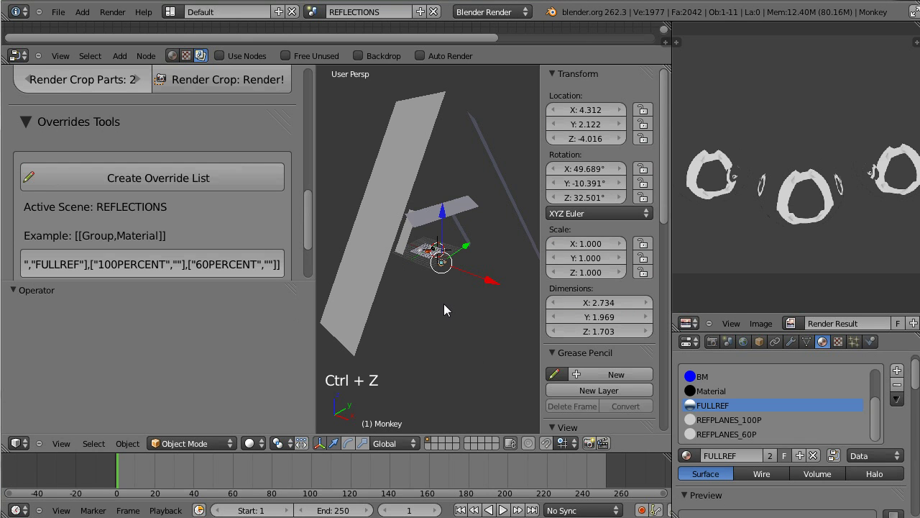
pyautogui.keyDown('ctrl'); pyautogui.moveTo(431, 259); pyautogui.dragTo(423, 295, button='middle'); pyautogui.keyUp('ctrl')
pyautogui.moveTo(270, 262); pyautogui.dragTo(270, 254, button='middle')
pyautogui.click(270, 254)
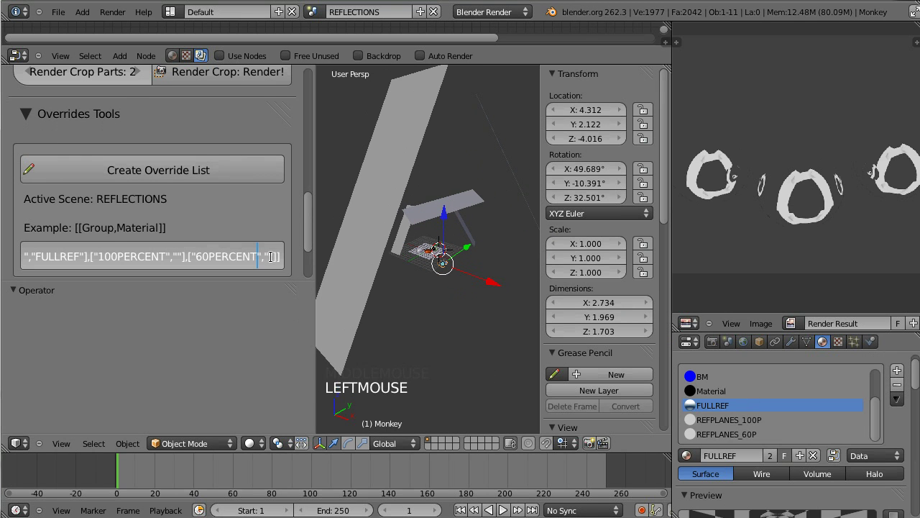
pyautogui.press('Right')
pyautogui.press('Right')
pyautogui.press('Right')
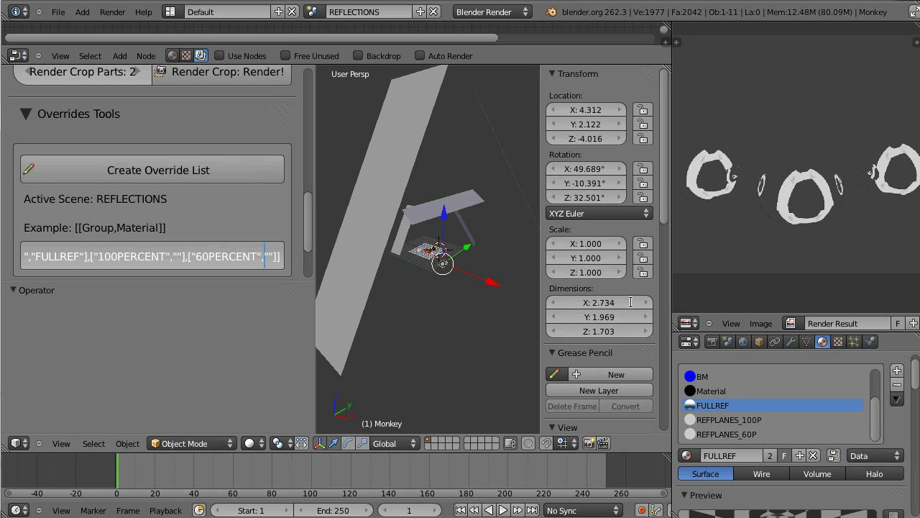
pyautogui.click(888, 423)
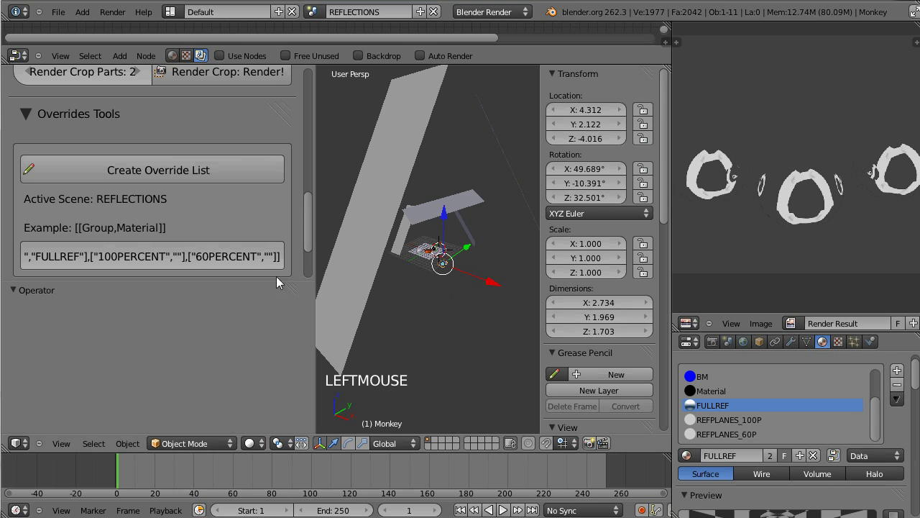
# Step: Copy the REFPLANES_60P material name into the material slot of the 60PERCENT override pair
pyautogui.click(747, 419)
pyautogui.click(748, 433)
pyautogui.click(752, 455)
pyautogui.click(273, 259)
pyautogui.press('Right')
pyautogui.press('Right')
pyautogui.press('Right')
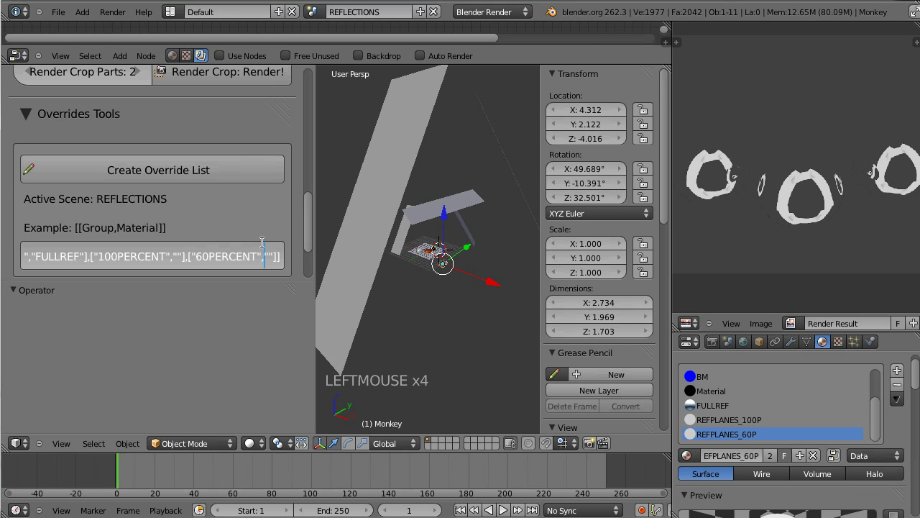
pyautogui.write('REFPLANES_60P')
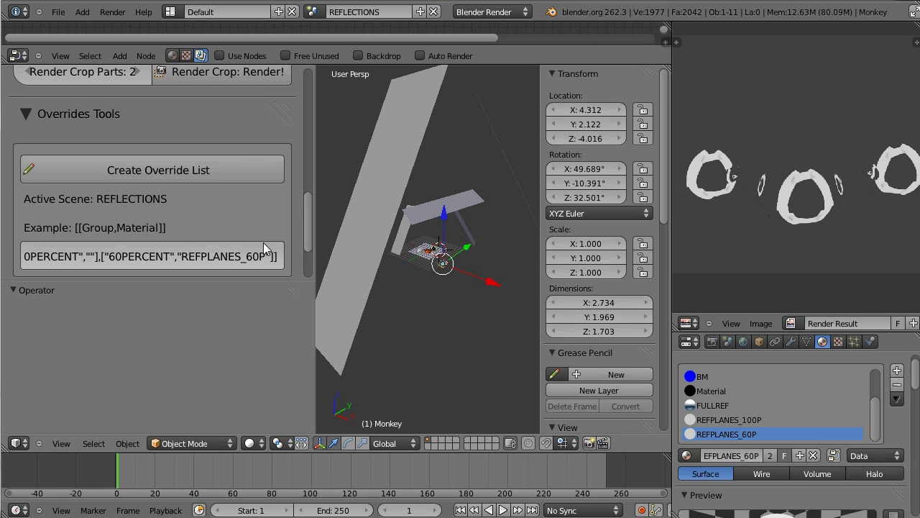
# Step: Copy the REFPLANES_100P material name into the material slot of the 100PERCENT override pair
pyautogui.click(747, 419)
pyautogui.click(746, 455)
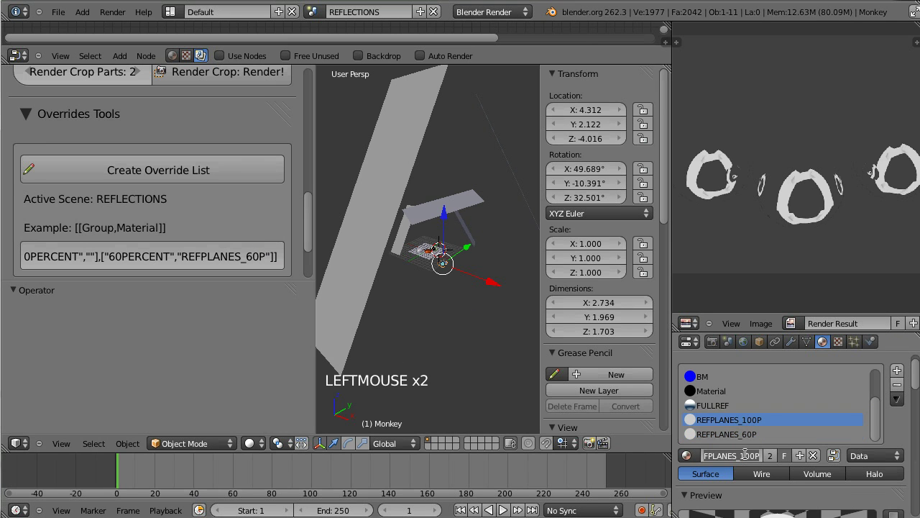
pyautogui.click(100, 251)
pyautogui.write('REFPLANES_100P')
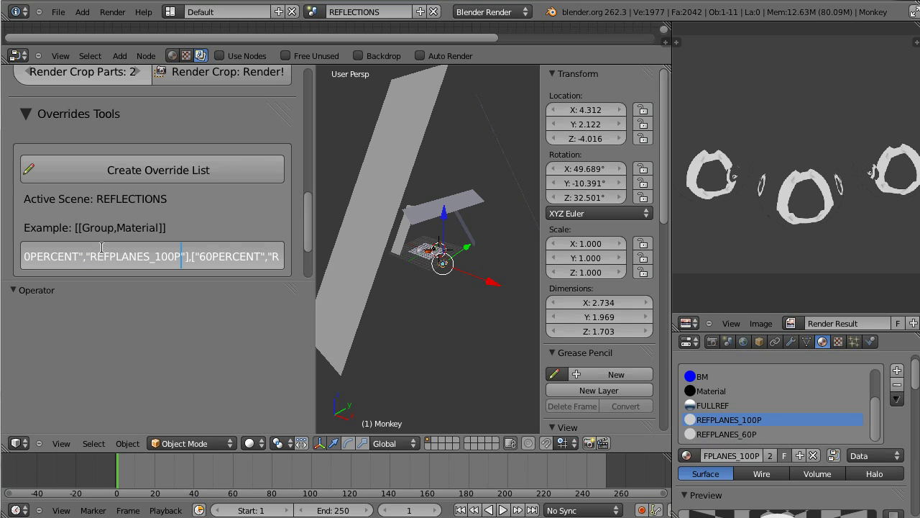
pyautogui.press('Return')
# Step: Widen the tools area to read through the full override list of three group-material pairs, and narrow it again
pyautogui.moveTo(314, 266); pyautogui.dragTo(512, 257)
pyautogui.click(121, 251)
pyautogui.click(88, 260)
pyautogui.click(132, 259)
pyautogui.moveTo(116, 257); pyautogui.dragTo(344, 251)
pyautogui.click(195, 259)
pyautogui.click(260, 258)
pyautogui.click(330, 256)
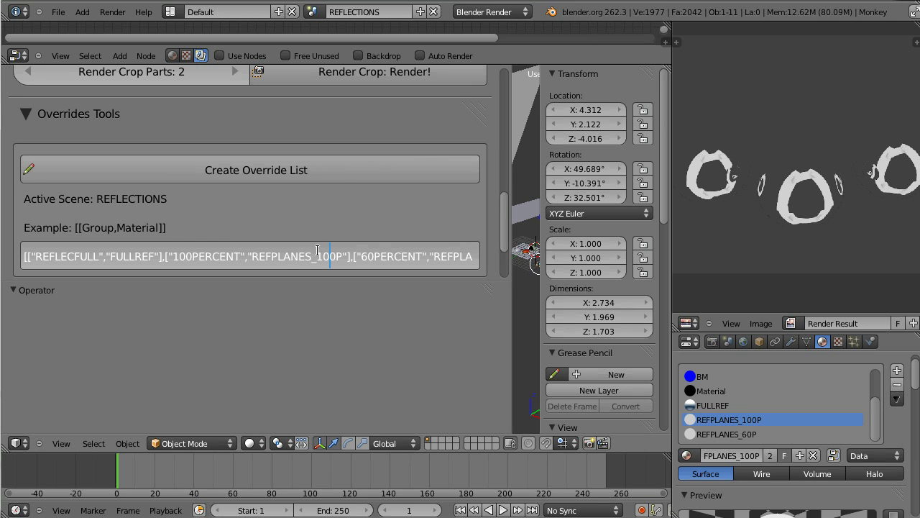
pyautogui.moveTo(324, 256); pyautogui.dragTo(532, 256)
pyautogui.moveTo(300, 256); pyautogui.dragTo(228, 238)
pyautogui.press('Right')
pyautogui.press('Return')
# Step: Render the current frame of the active REFLECTIONS scene with the completed override list
pyautogui.moveTo(166, 115); pyautogui.dragTo(160, 221, button='middle')
pyautogui.click(159, 222)
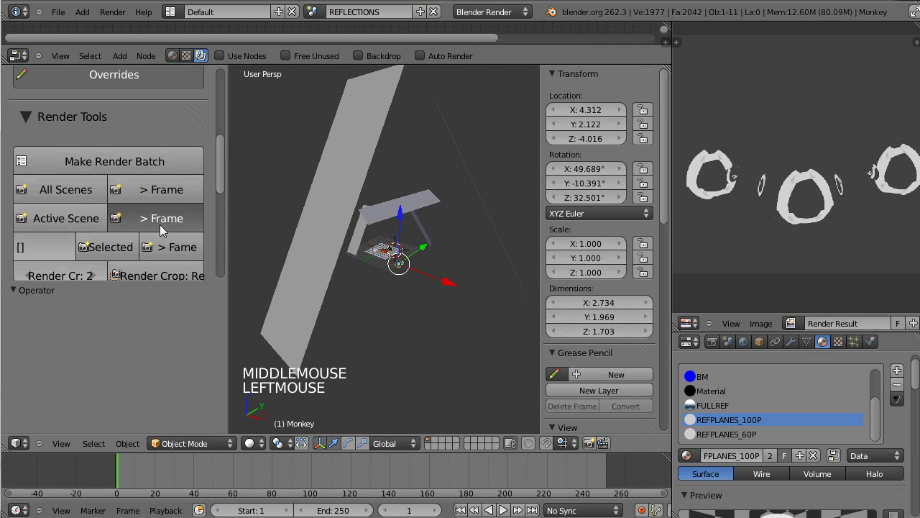